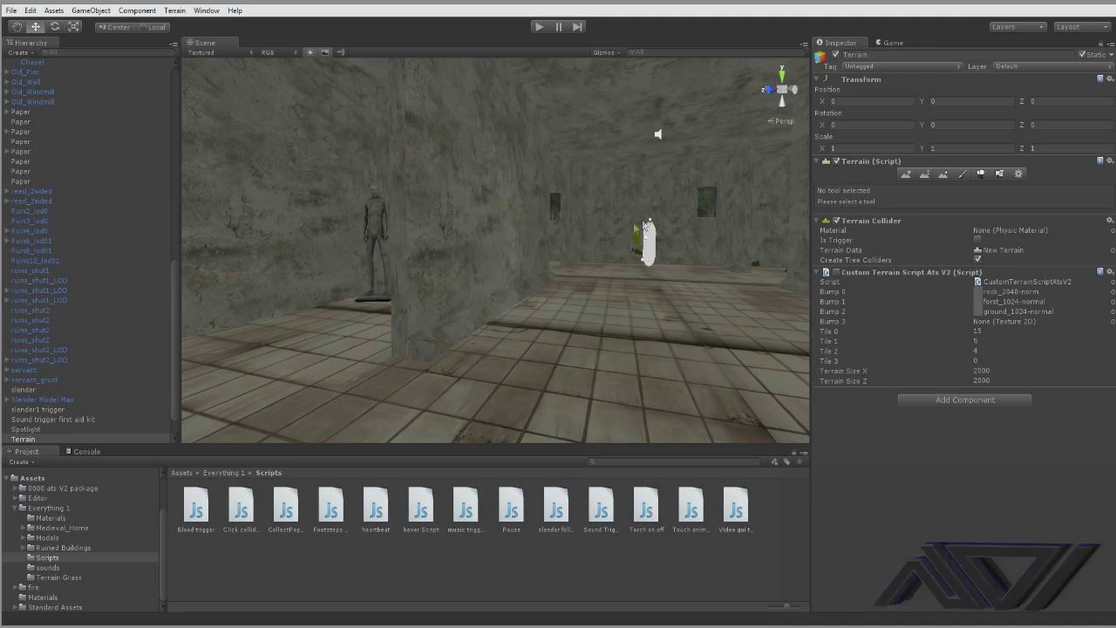
Examine the tiled room around the deformed_man statue and the wall beside it
right_drag(588, 232, 697, 285)
key(w)
key(s)
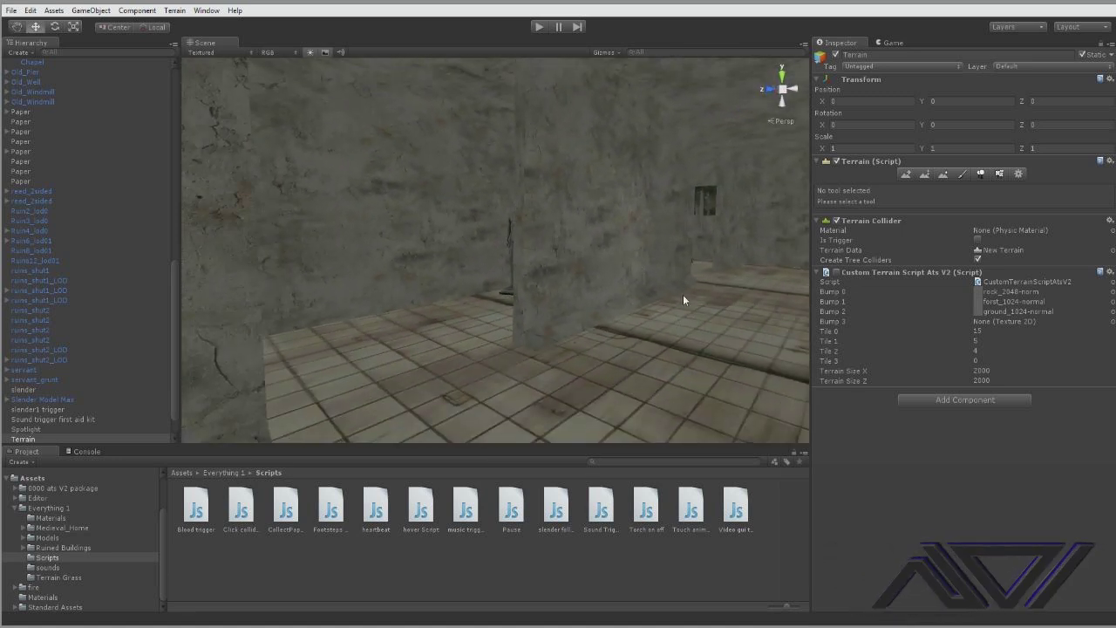
scroll(689, 305, up, 2)
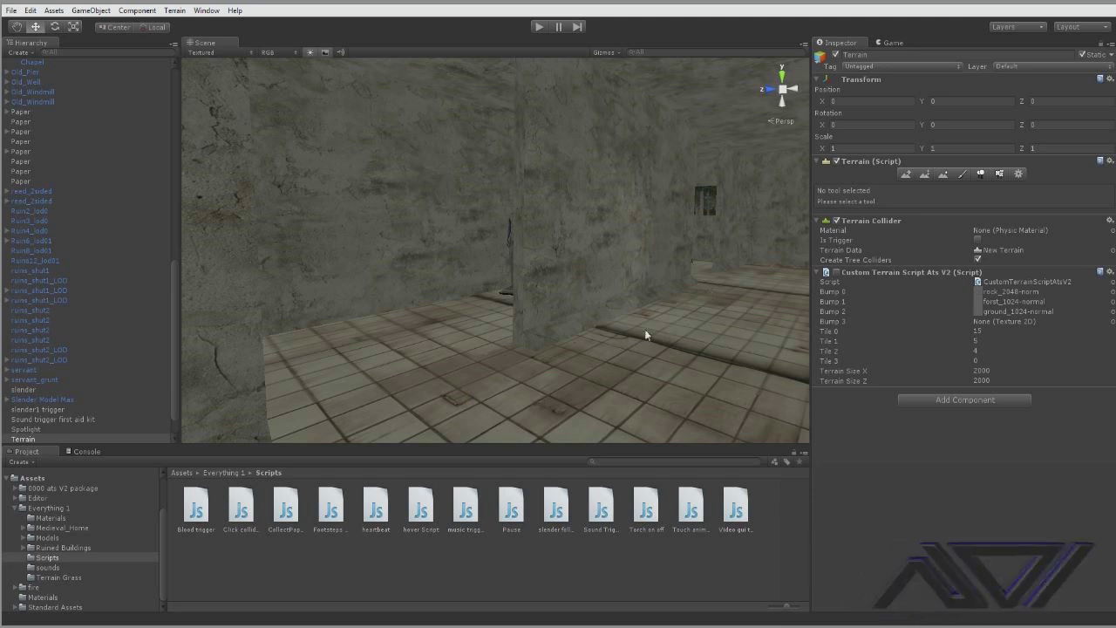
mouse_move(644, 275)
right_down()
mouse_move(648, 175)
mouse_move(608, 262)
mouse_move(302, 269)
mouse_move(643, 262)
mouse_move(628, 178)
mouse_move(625, 260)
mouse_move(638, 262)
mouse_move(601, 269)
mouse_move(606, 289)
mouse_move(638, 285)
mouse_move(576, 297)
mouse_move(562, 387)
mouse_move(568, 273)
mouse_move(646, 260)
mouse_move(601, 267)
mouse_move(584, 217)
mouse_move(568, 282)
mouse_move(618, 274)
mouse_move(636, 284)
right_up()
click(571, 287)
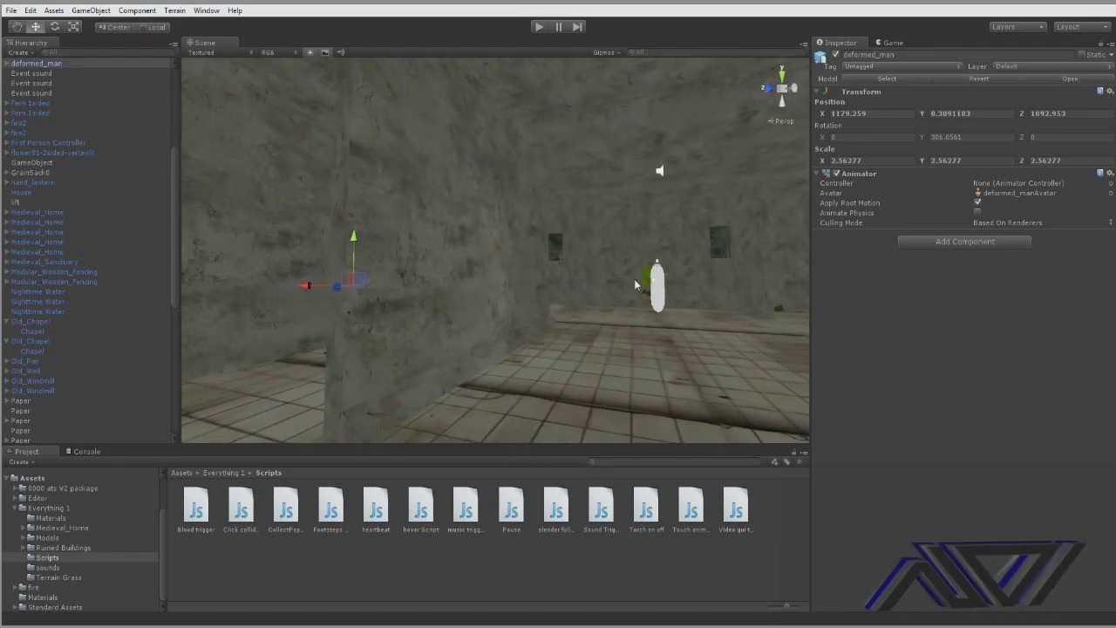
click(463, 283)
right_drag(463, 283, 656, 255)
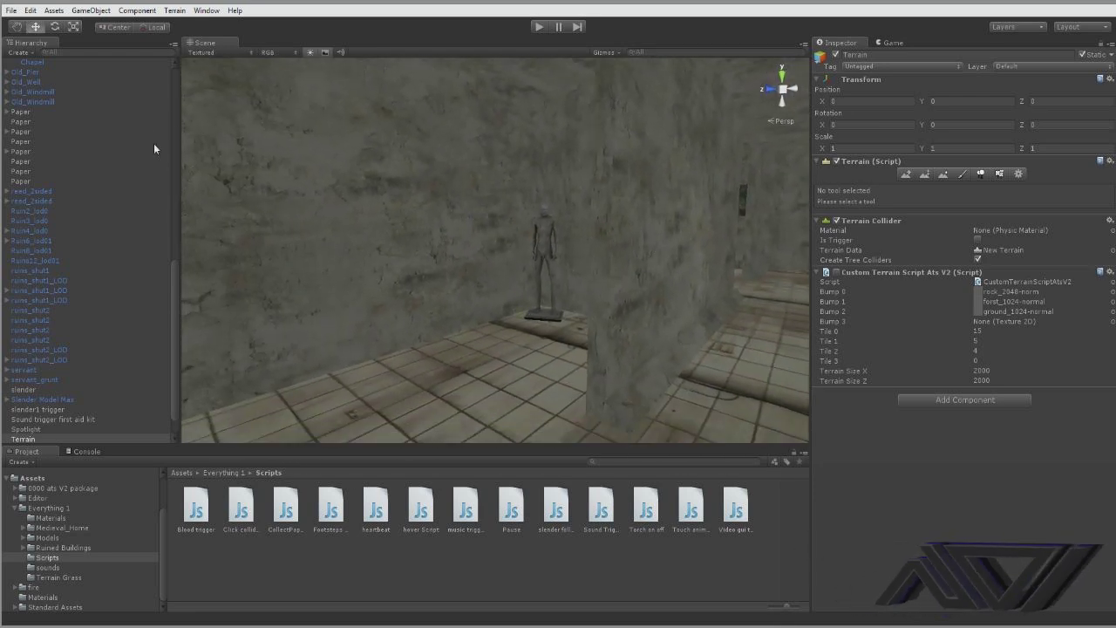
click(137, 10)
mouse_move(102, 13)
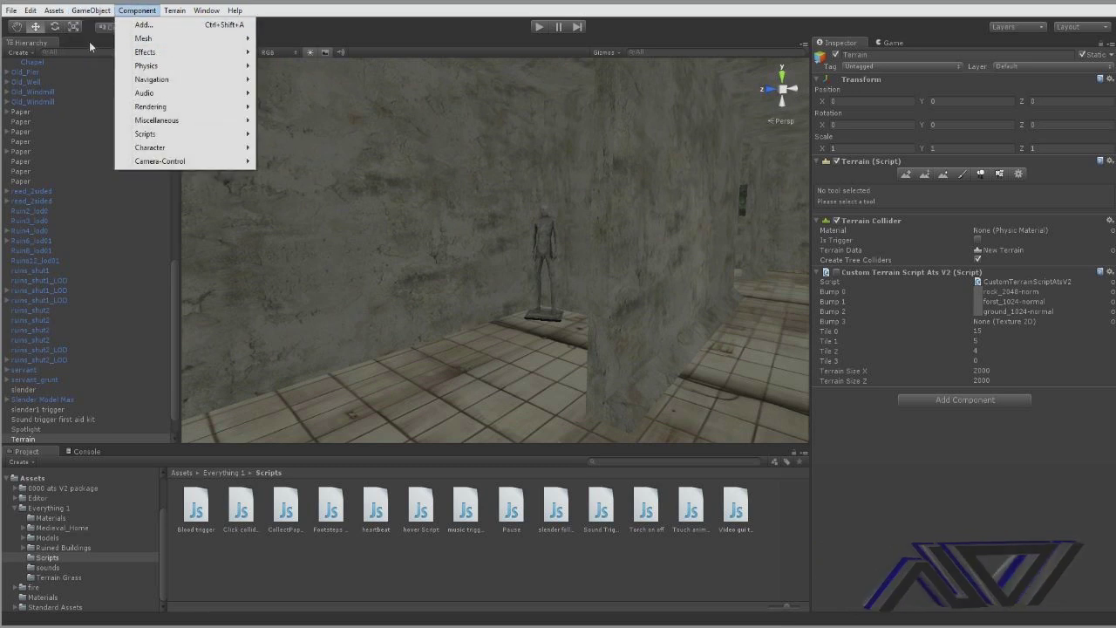
mouse_move(117, 43)
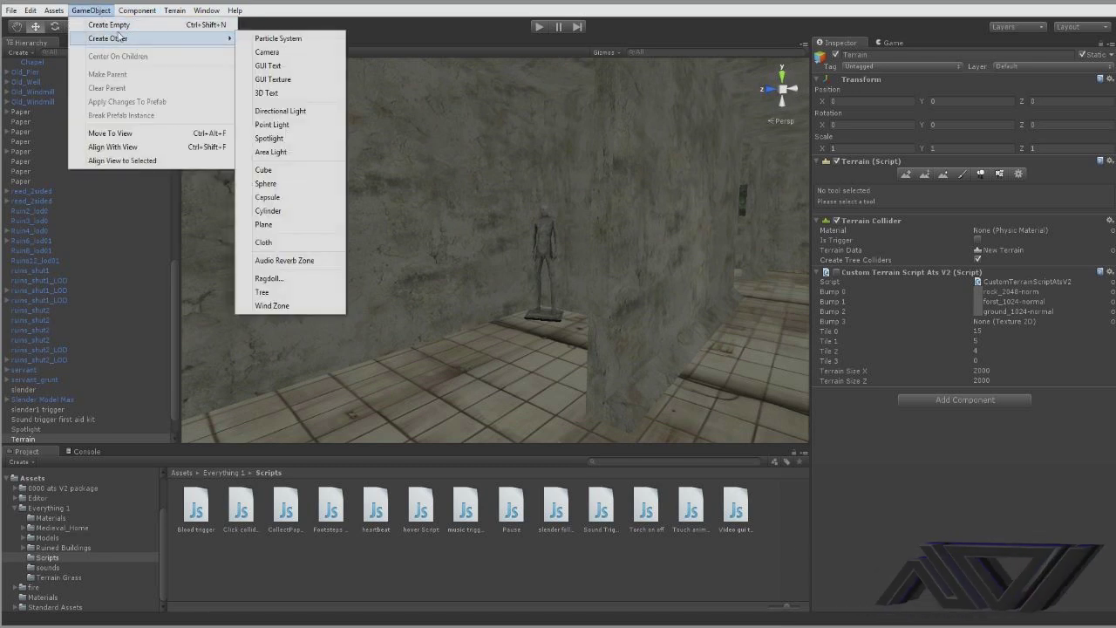
click(268, 183)
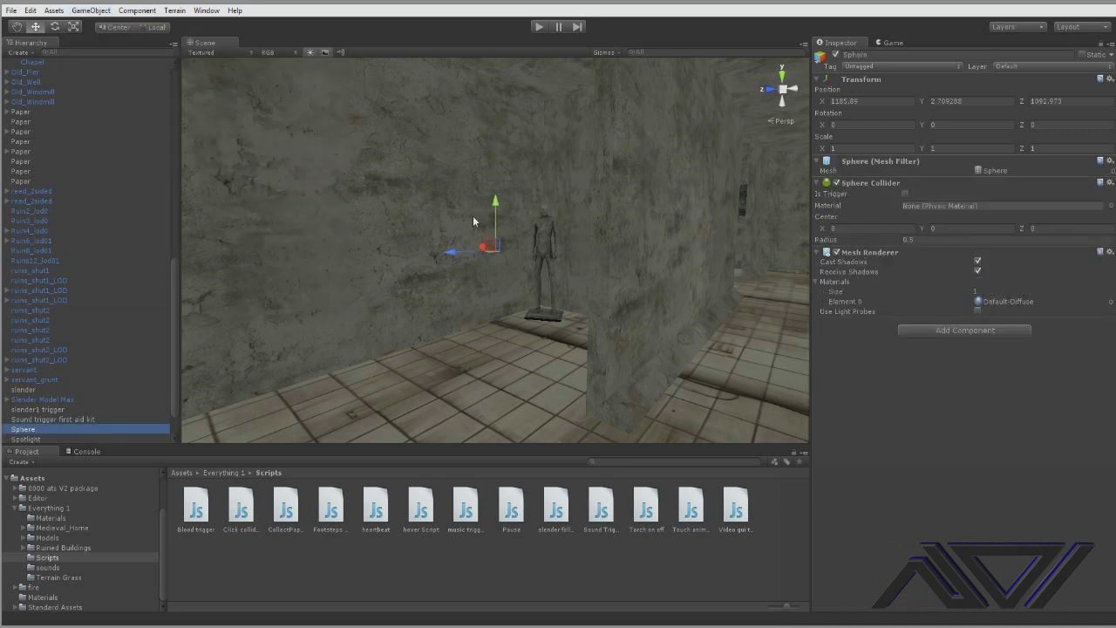
drag(495, 250, 525, 273)
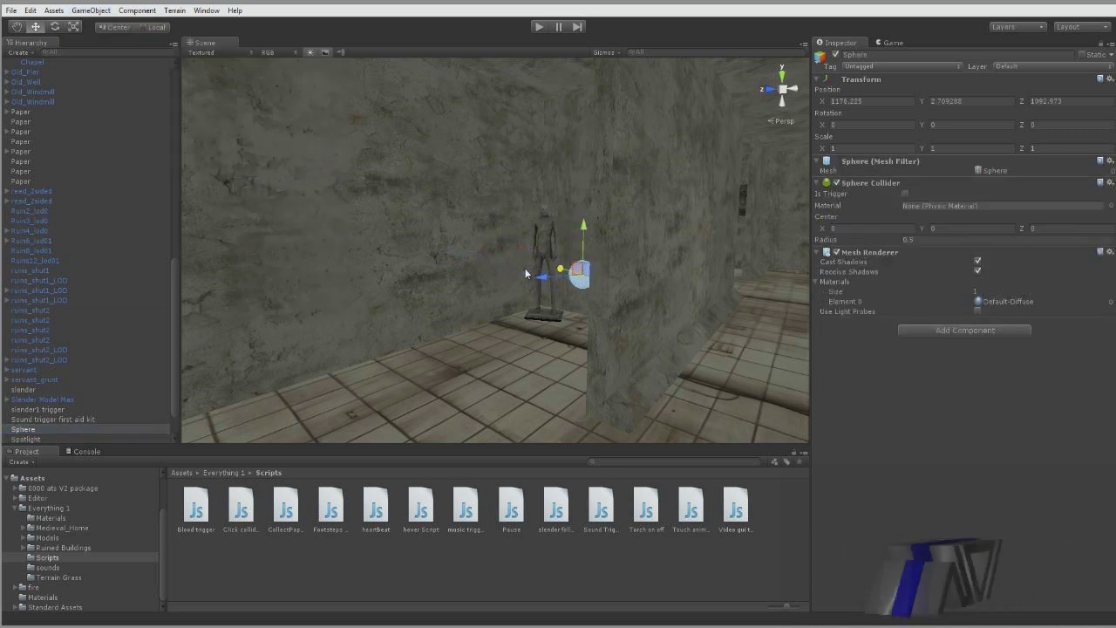
key(Delete)
Create a cube and place it in the passage near the statue, at about X 1169.9, Z 1096.7
click(81, 11)
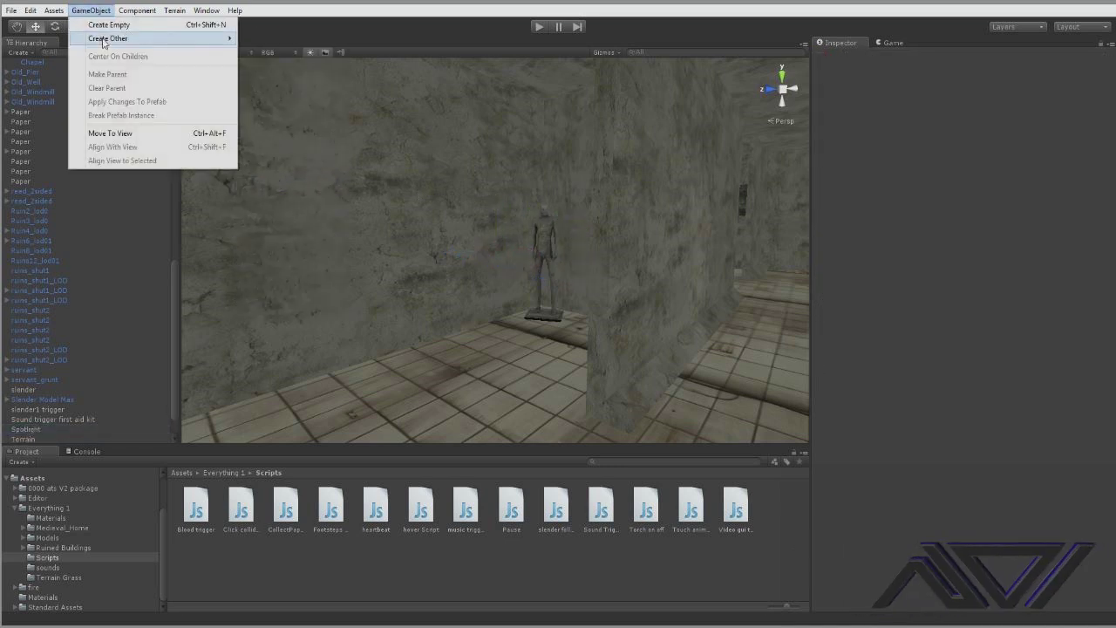
mouse_move(157, 39)
click(264, 169)
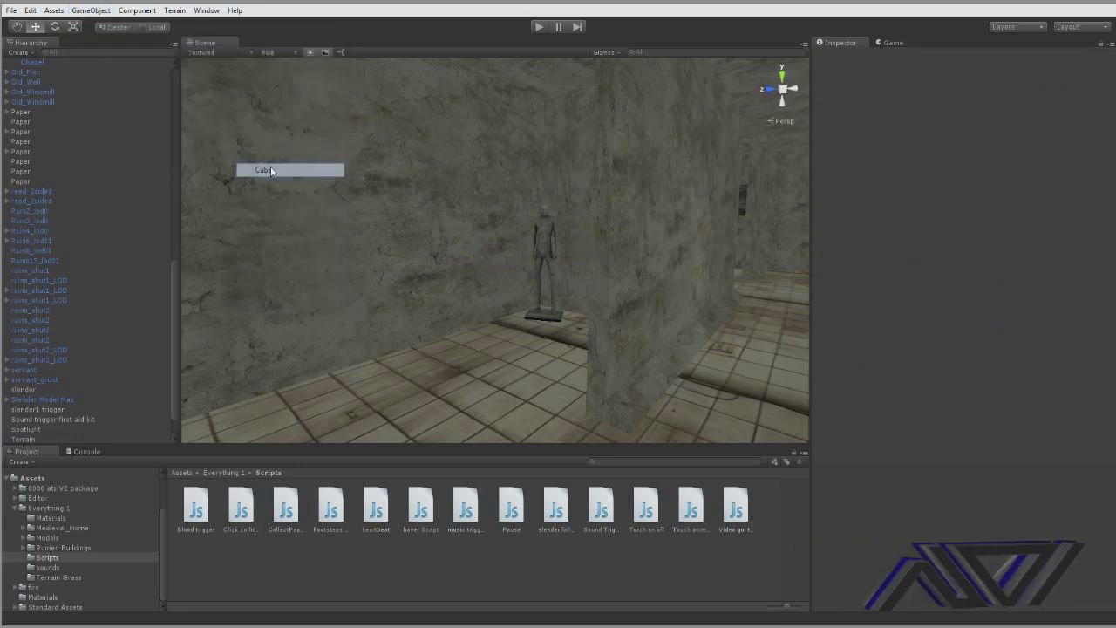
drag(505, 254, 473, 296)
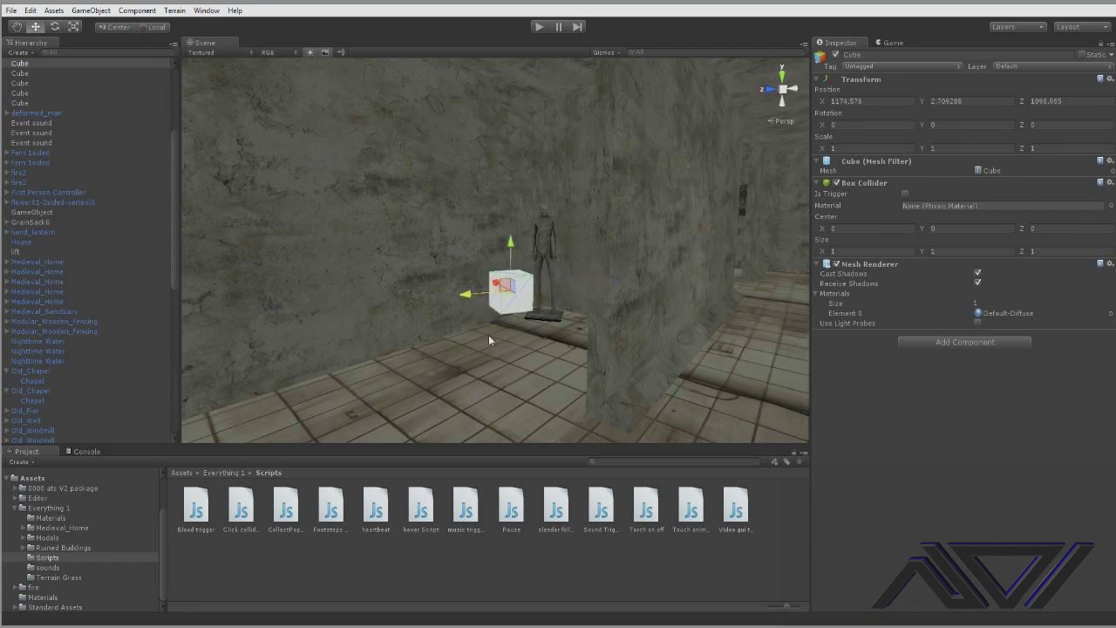
right_drag(524, 280, 441, 285)
alt+drag(581, 241, 510, 285)
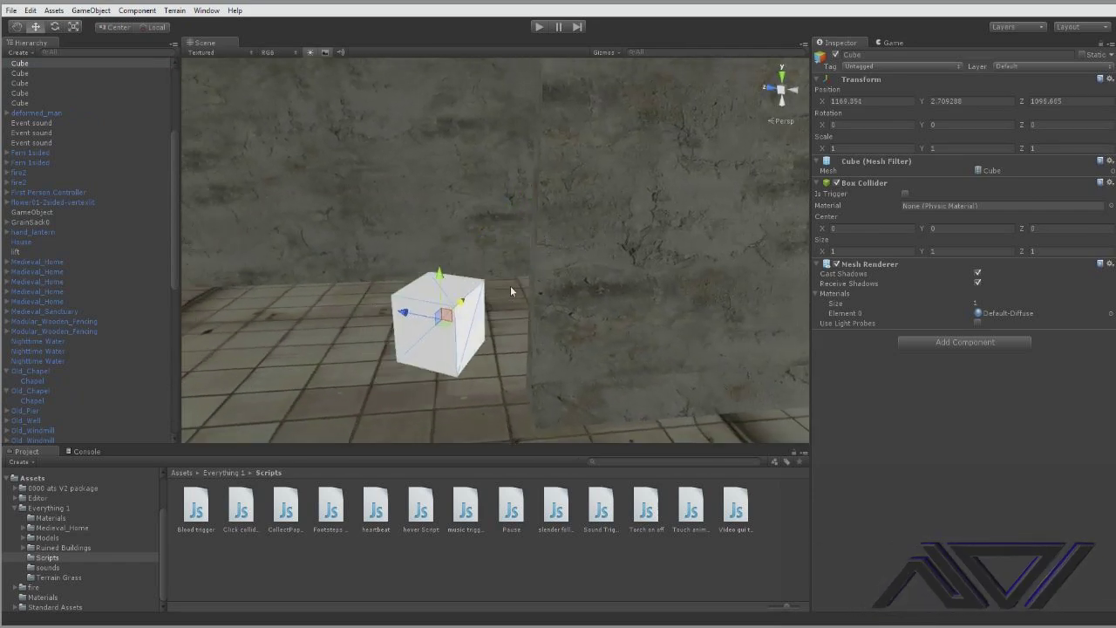
Stretch the cube along its Z axis to a scale of about 4.76
click(74, 28)
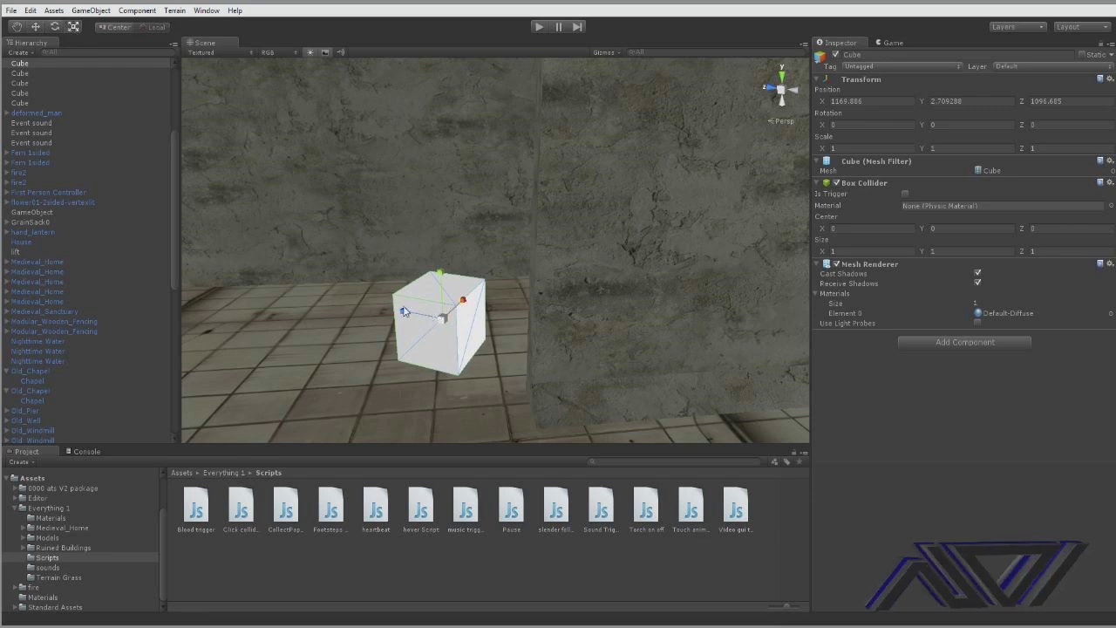
drag(404, 312, 262, 249)
right_drag(262, 249, 398, 273)
Lower the stretched cube towards the floor and shift it to about X 1171.4, Y 1.28, Z 1097.6
click(40, 29)
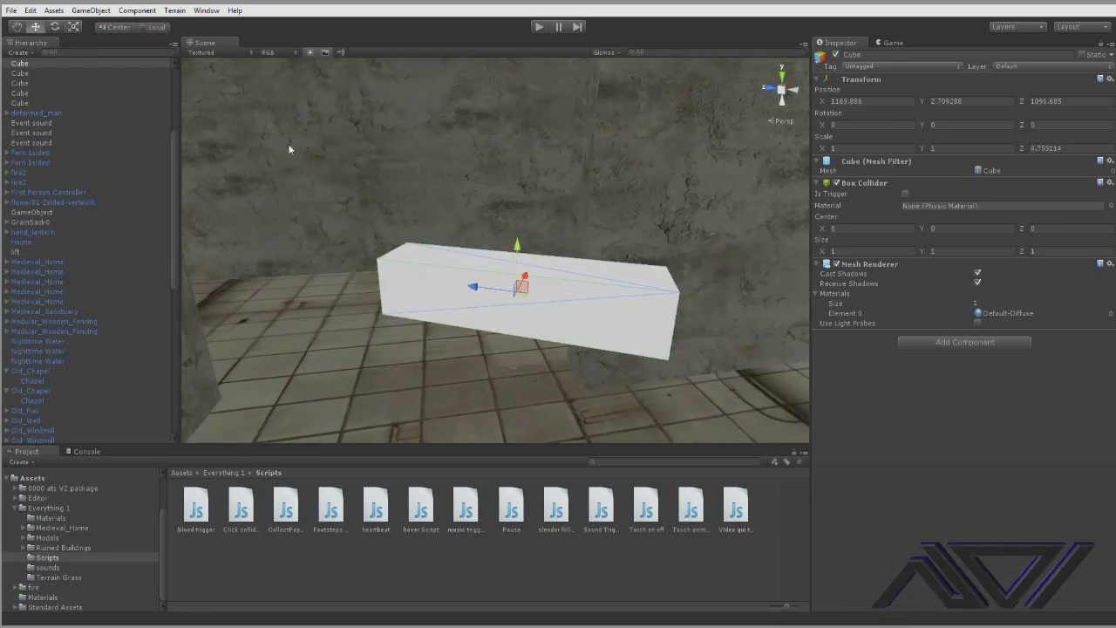
drag(522, 252, 524, 349)
right_drag(523, 349, 435, 293)
drag(410, 324, 380, 307)
alt+drag(381, 307, 459, 145)
Rotate the stretched cube to about -10.7 degrees on Y and shift it across the passage to about X 1171.2, Z 1098.8
click(55, 27)
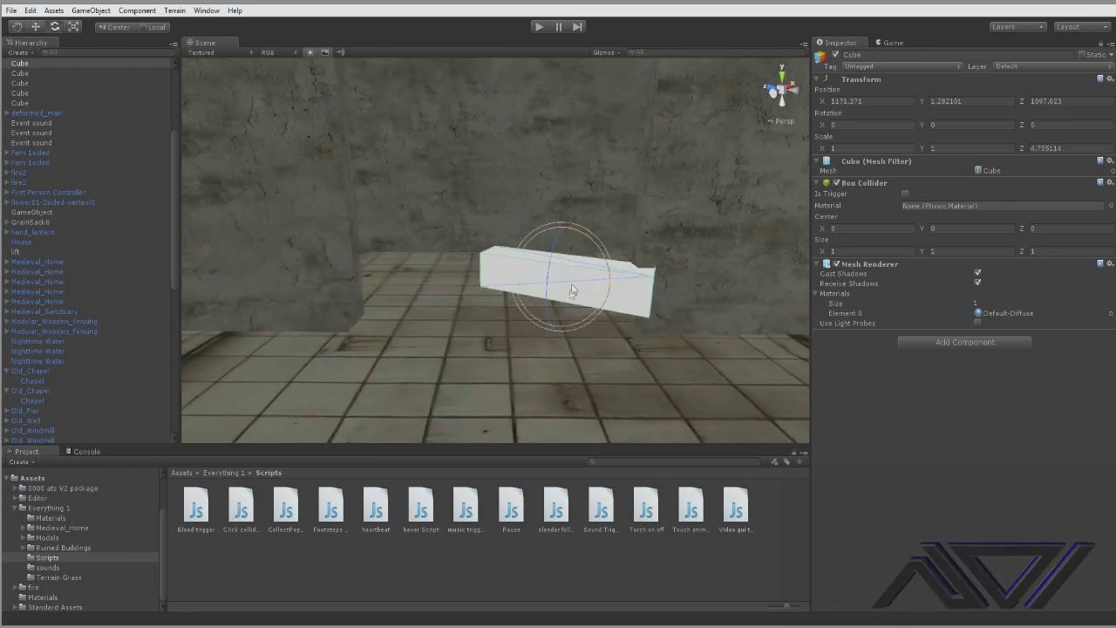
drag(572, 290, 589, 302)
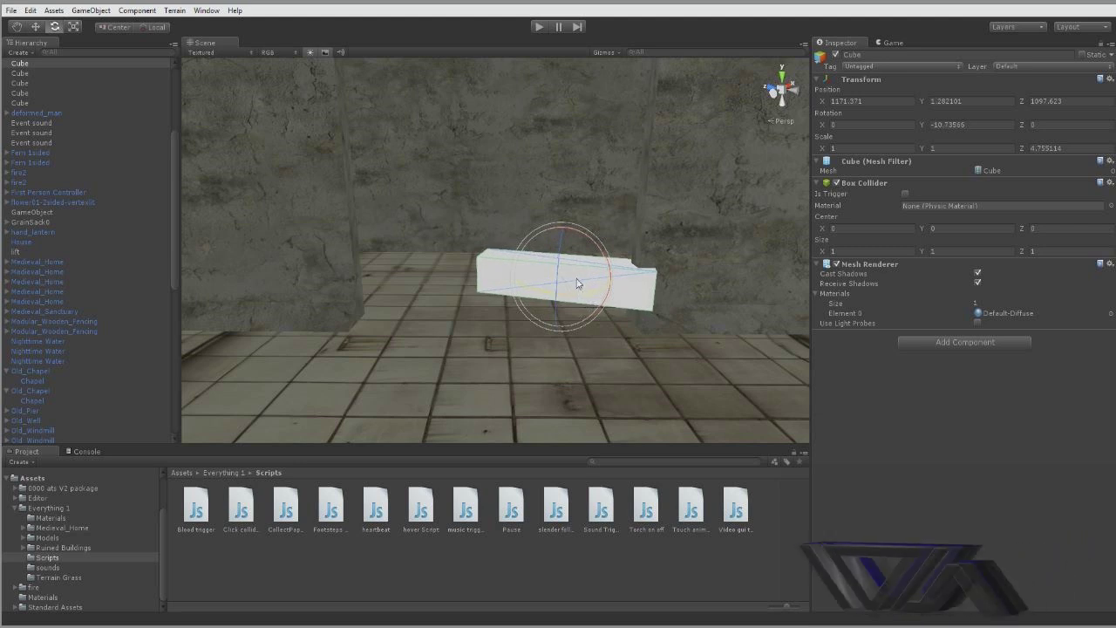
key(w)
drag(521, 275, 529, 279)
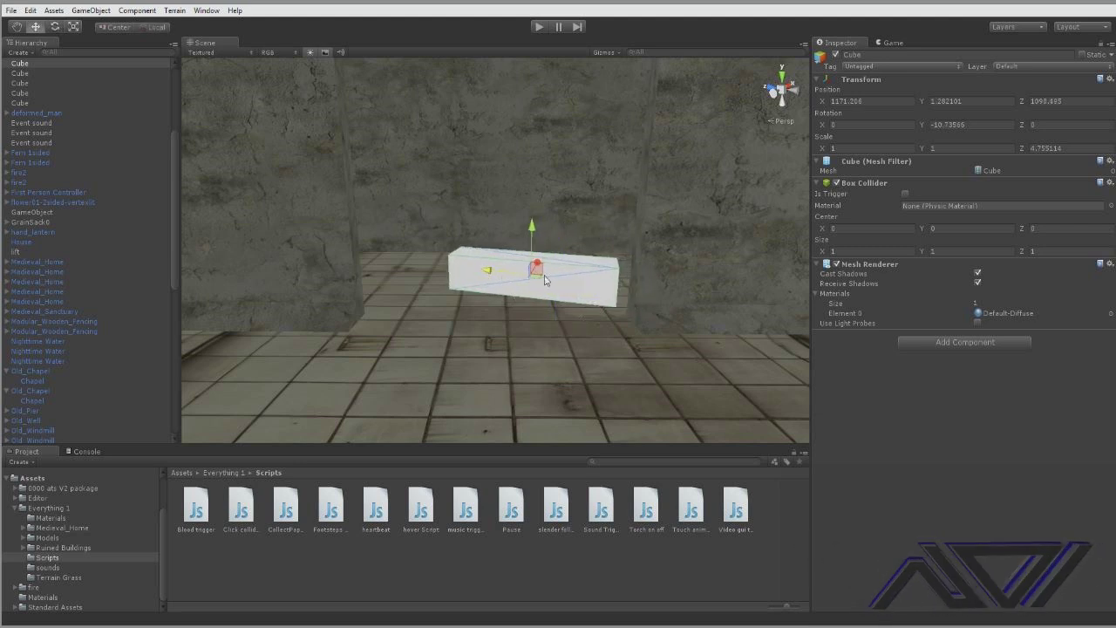
key(e)
key(r)
key(w)
right_drag(536, 288, 535, 287)
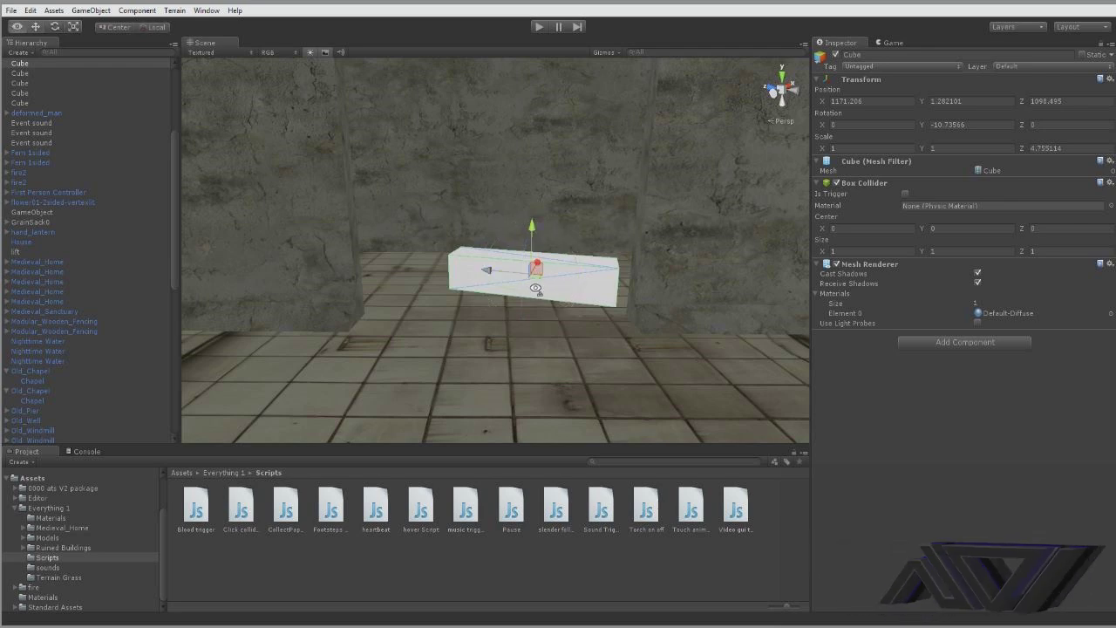
alt+drag(536, 288, 435, 296)
right_drag(435, 295, 483, 271)
alt+drag(482, 271, 442, 294)
scroll(518, 296, down, 3)
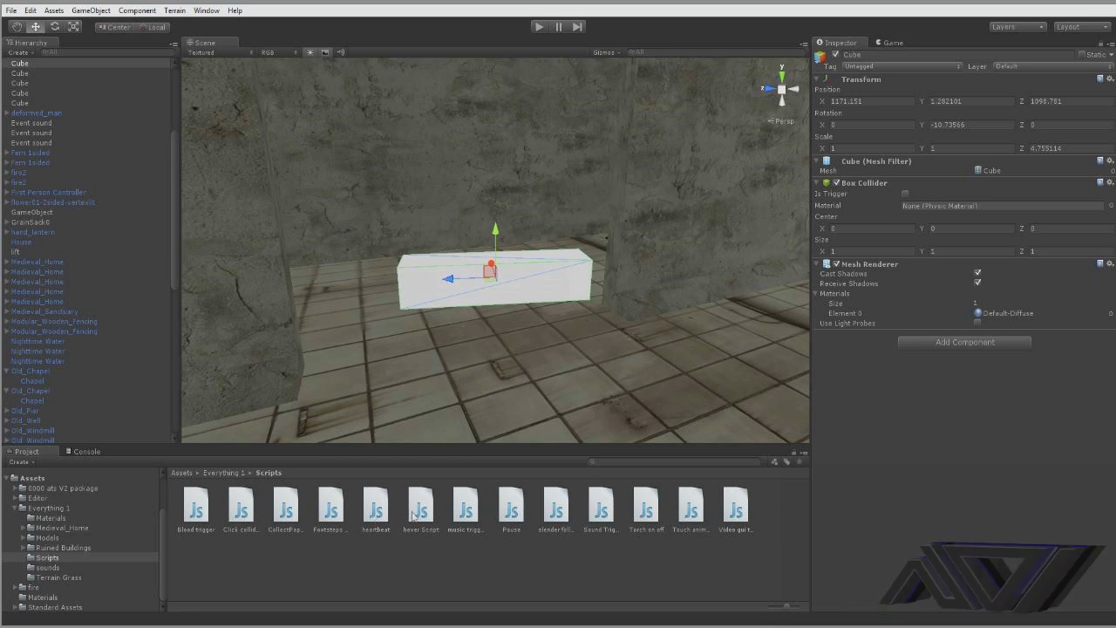
Create a new JavaScript in the Scripts folder named Trigger statue
right_click(553, 569)
mouse_move(581, 380)
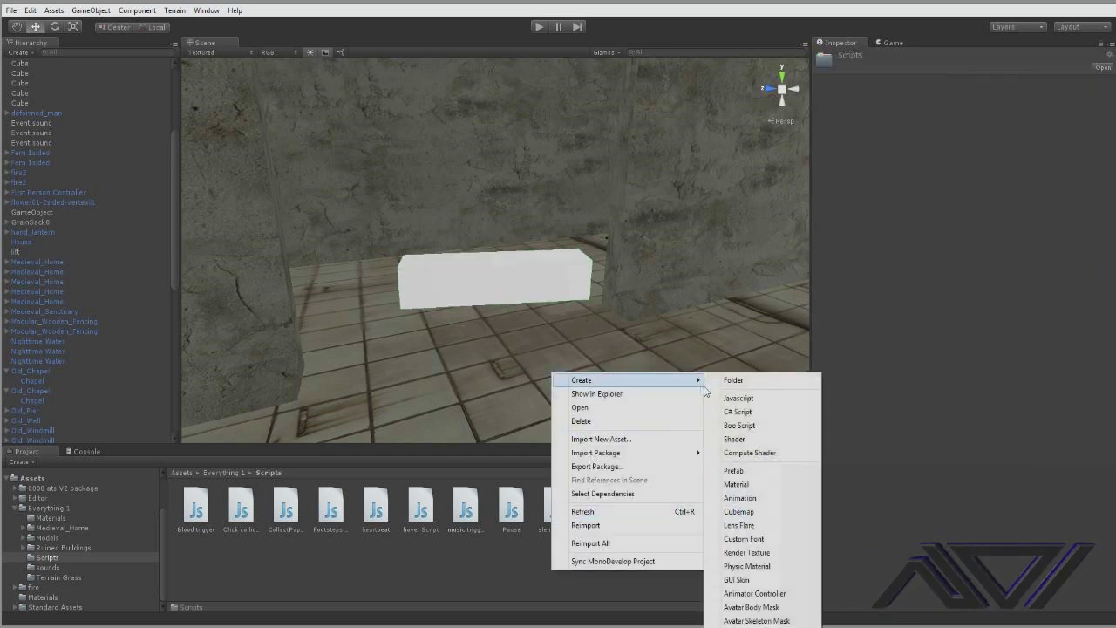
click(722, 404)
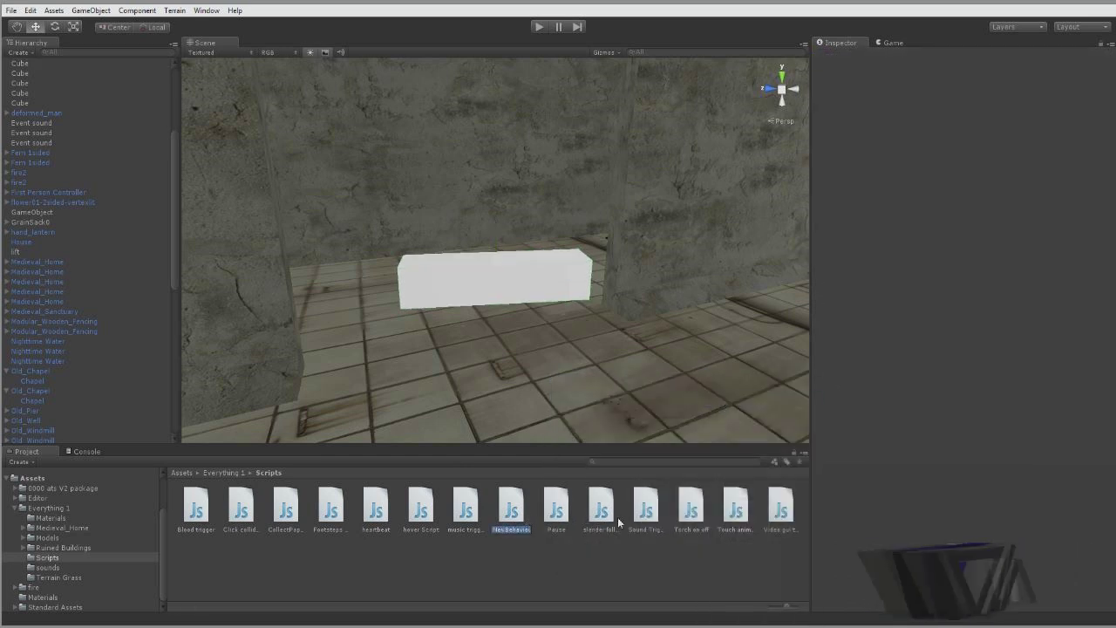
text(Trigger sto)
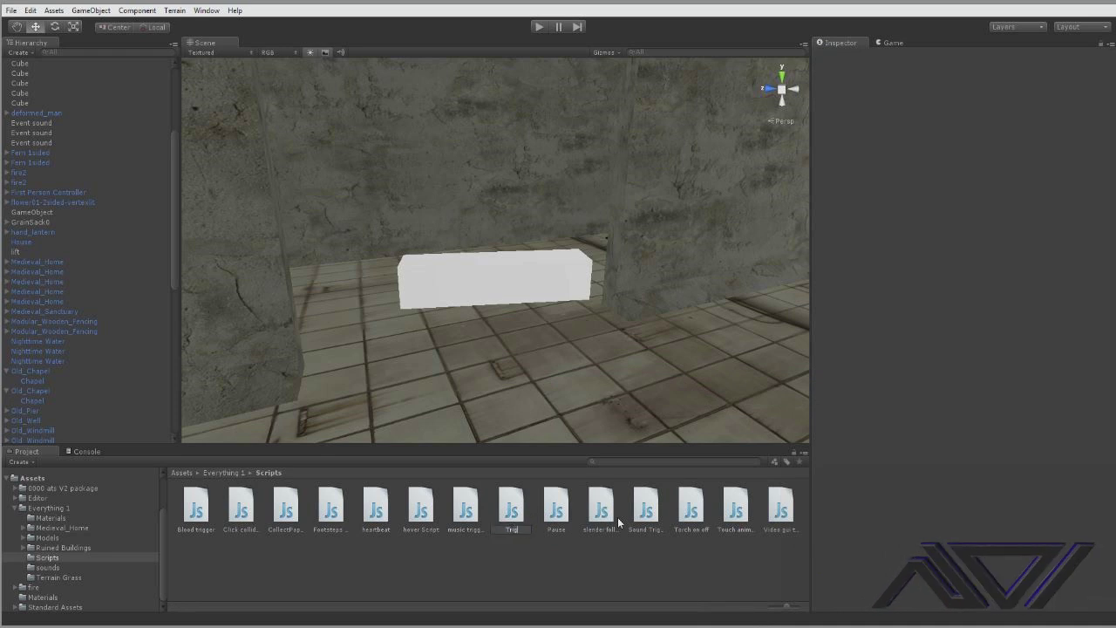
text(atue)
key(Return)
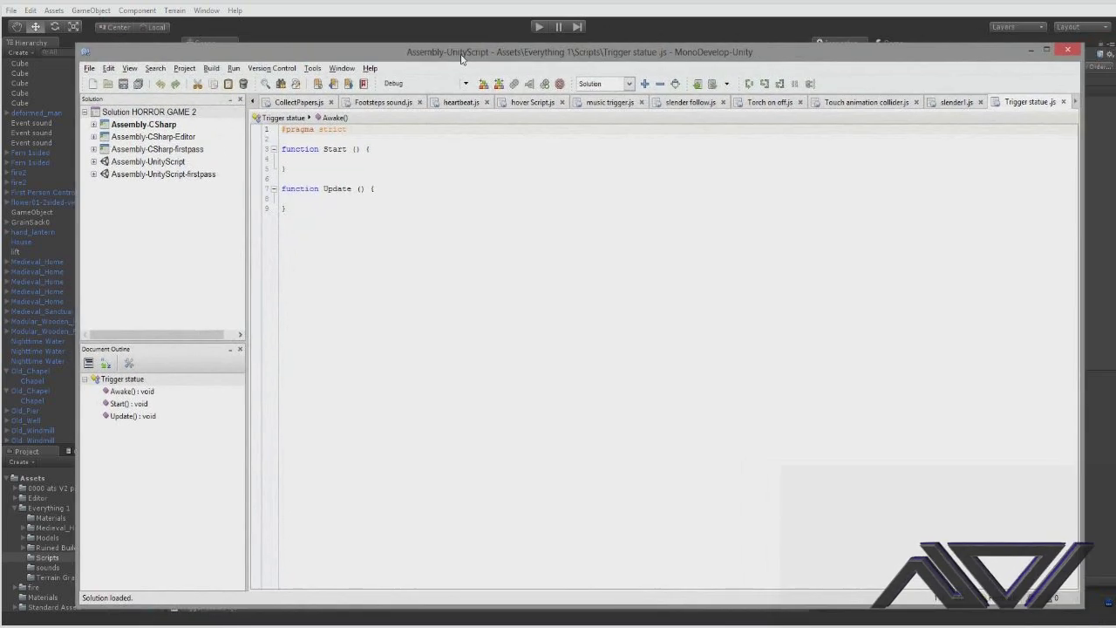
In MonoDevelop, replace the Trigger statue code with a GameObject variable Animator and an OnTriggerEnter function that plays the "statue" animation
key(ctrl+a)
text(var Animator : GameObject; //Assign this in the editor character with animation  function OnTriggerEnter(){ 	Animator.animation.Play("slender"); // name the animation to be played })
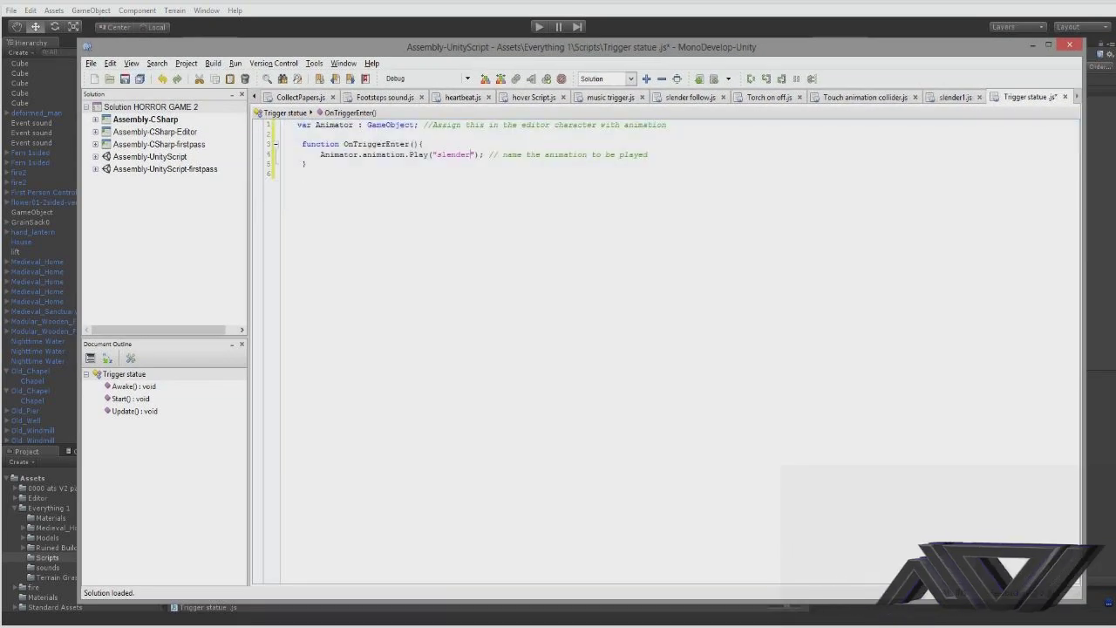
key(BackSpace)
key(BackSpace)
key(BackSpace)
key(BackSpace)
key(BackSpace)
key(BackSpace)
key(BackSpace)
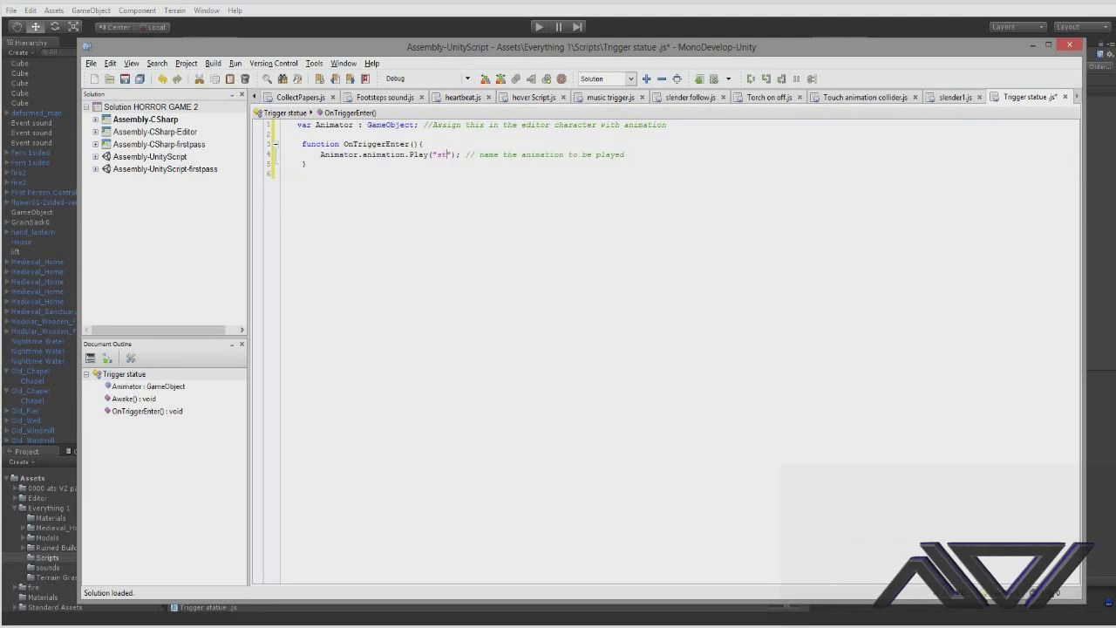
text(statue)
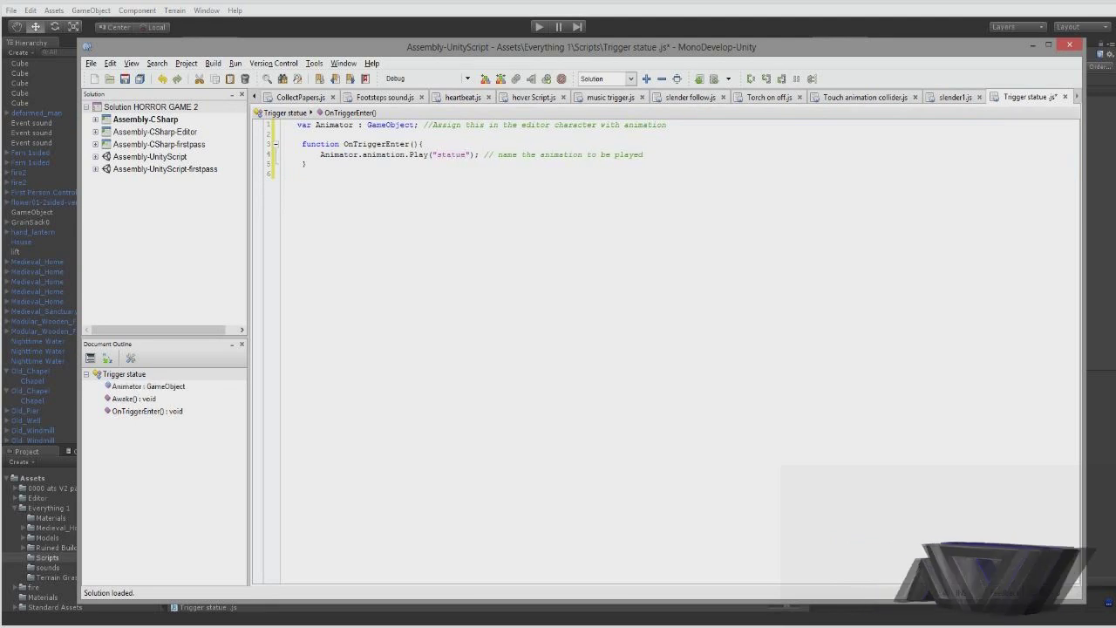
click(302, 173)
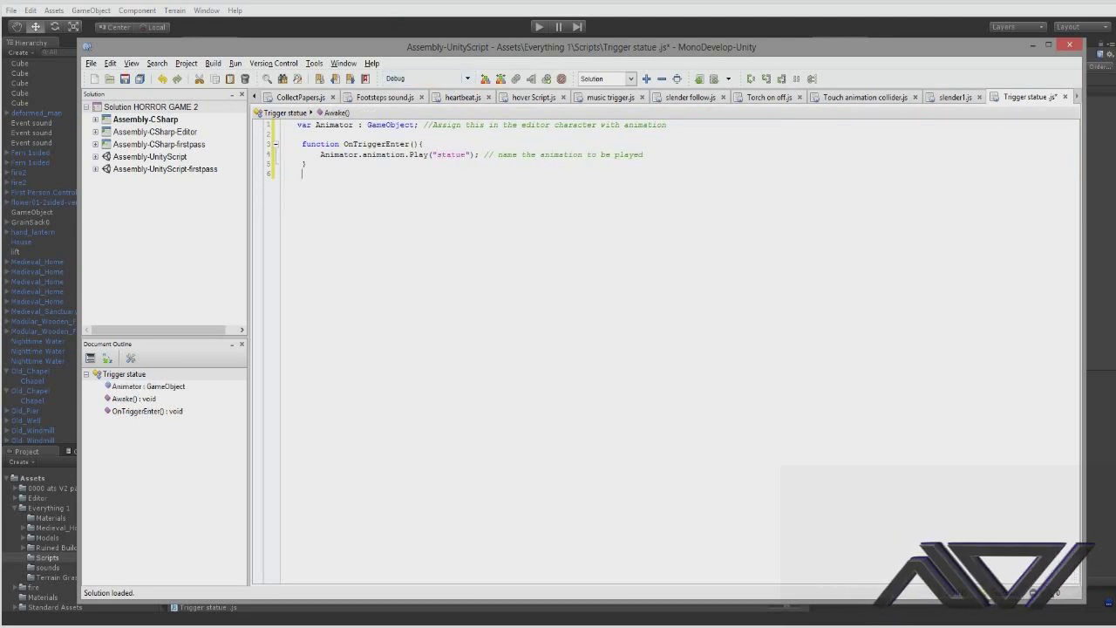
Change the animation name in the Play call to "penis" and save the script
key(BackSpace)
key(BackSpace)
key(BackSpace)
key(BackSpace)
key(BackSpace)
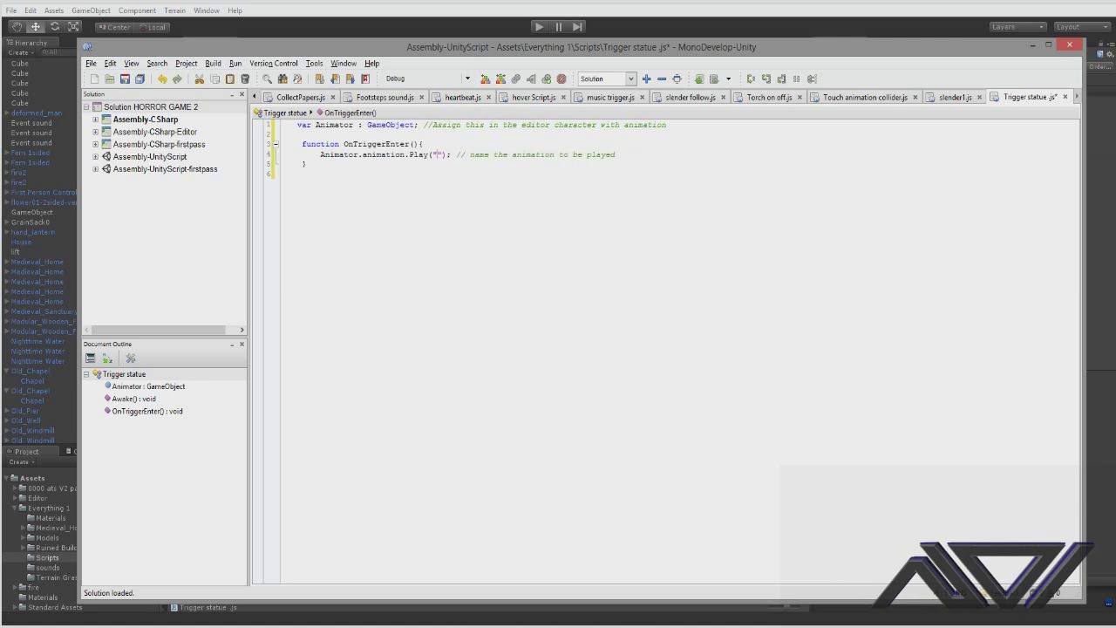
text(di)
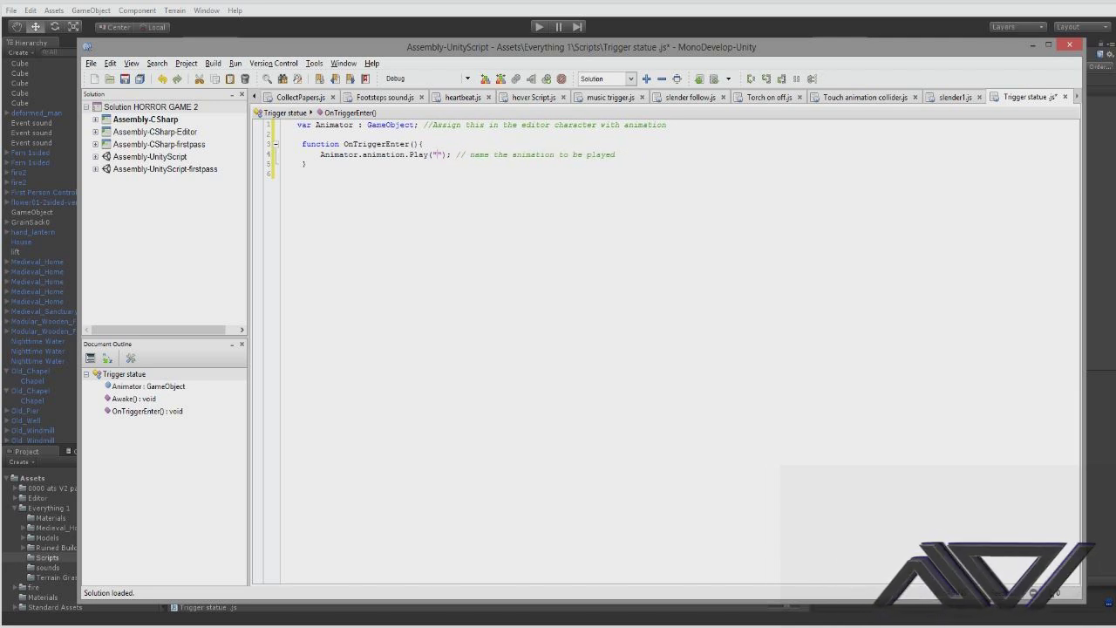
text(is)
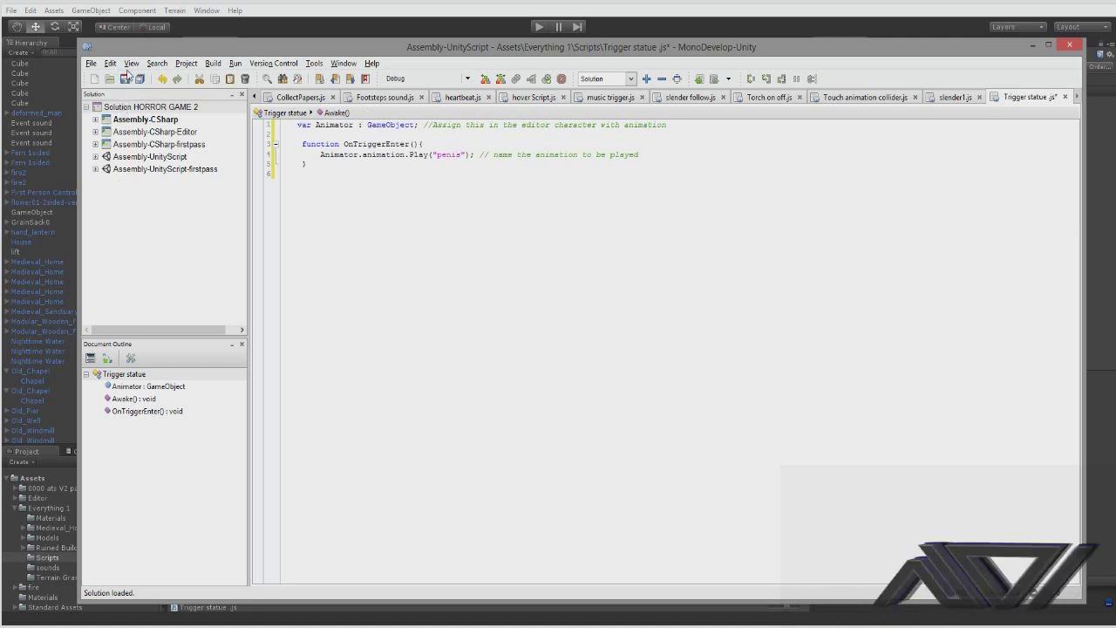
key(ctrl+s)
key(ctrl+a)
key(Right)
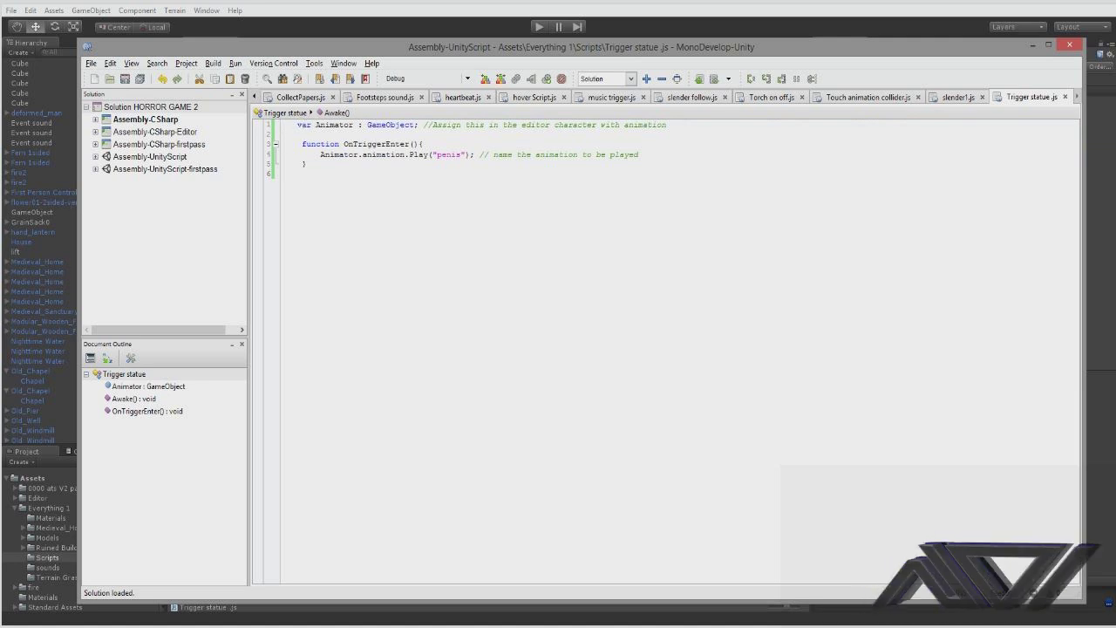
drag(315, 124, 351, 125)
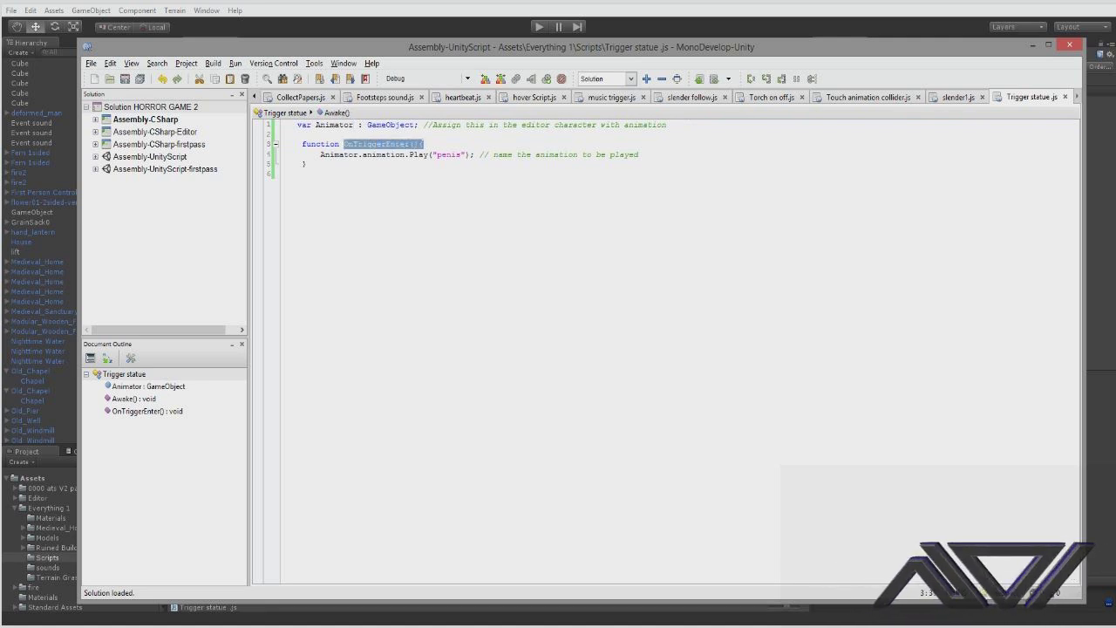
click(302, 173)
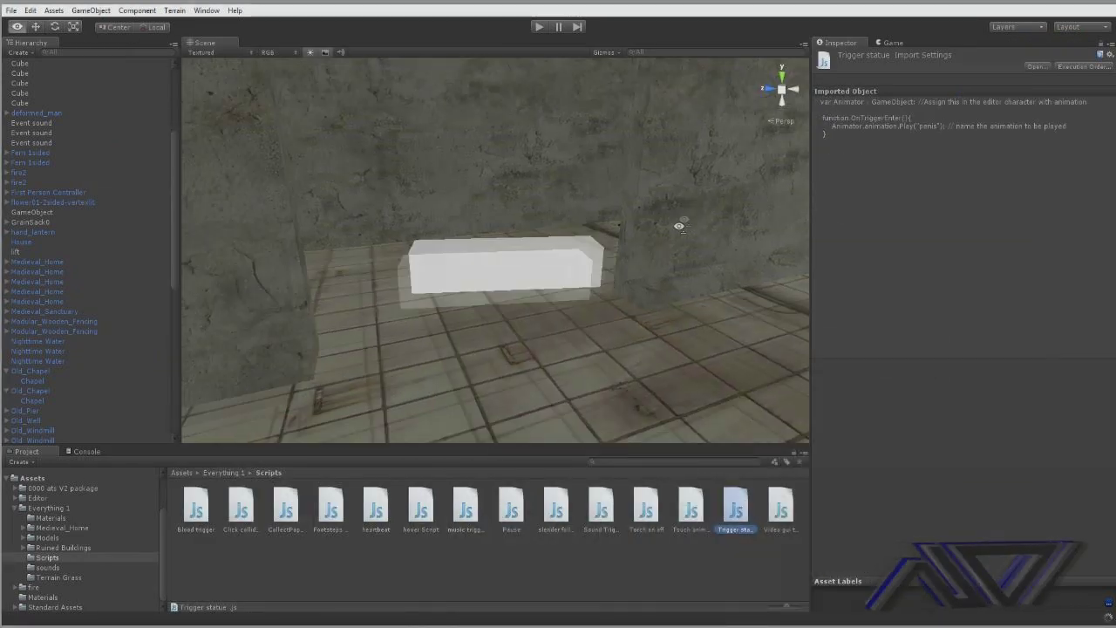
alt+drag(646, 218, 627, 281)
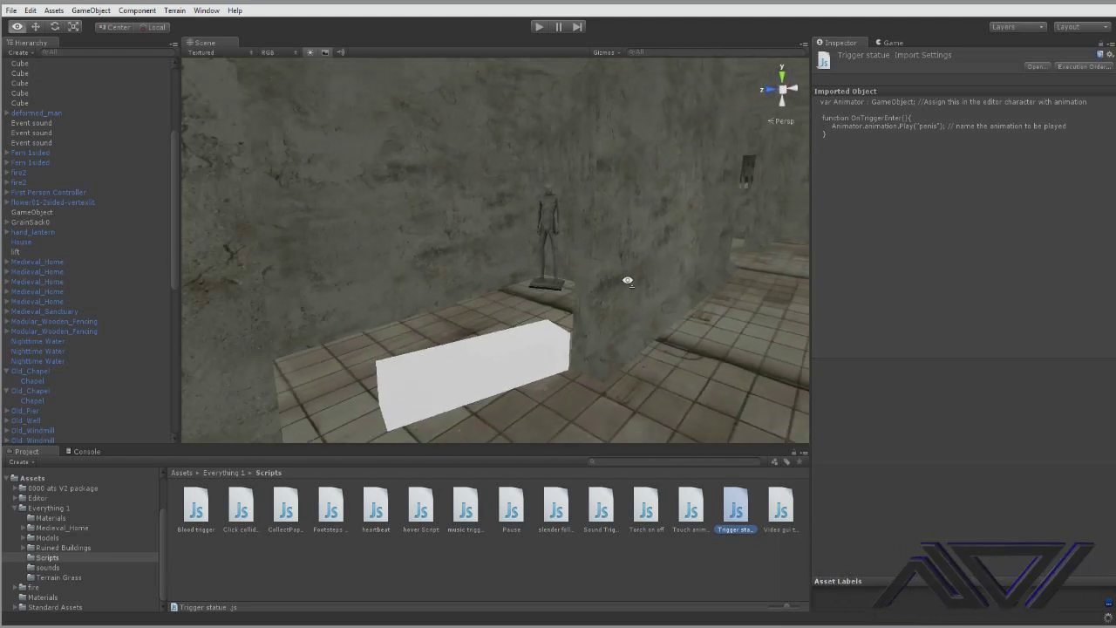
alt+drag(627, 281, 592, 330)
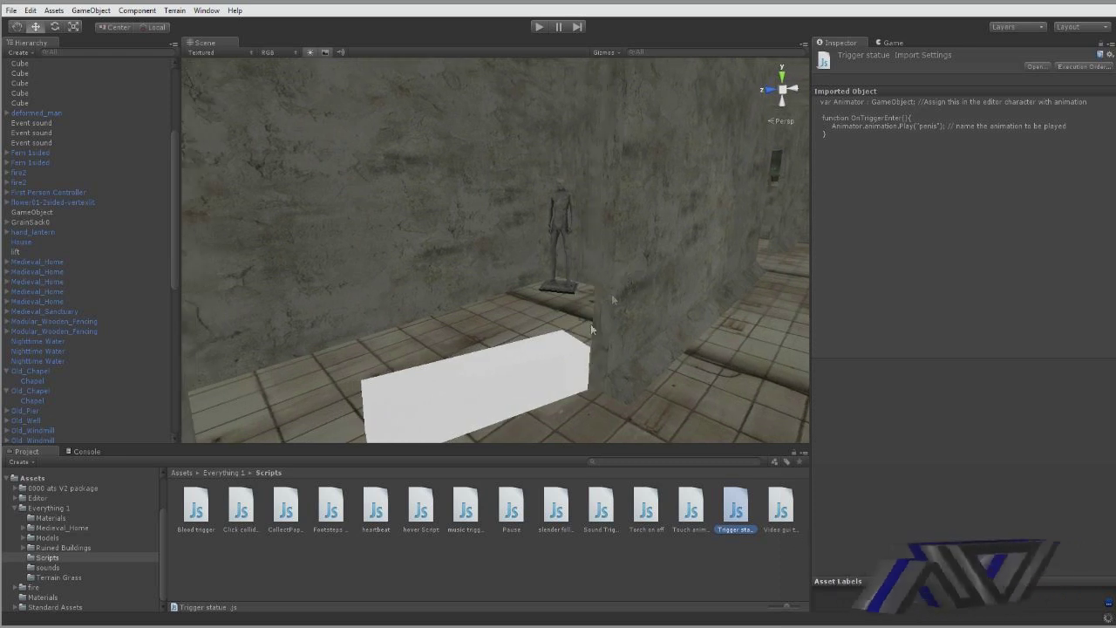
Attach the Trigger statue script to the stretched trigger cube
click(541, 385)
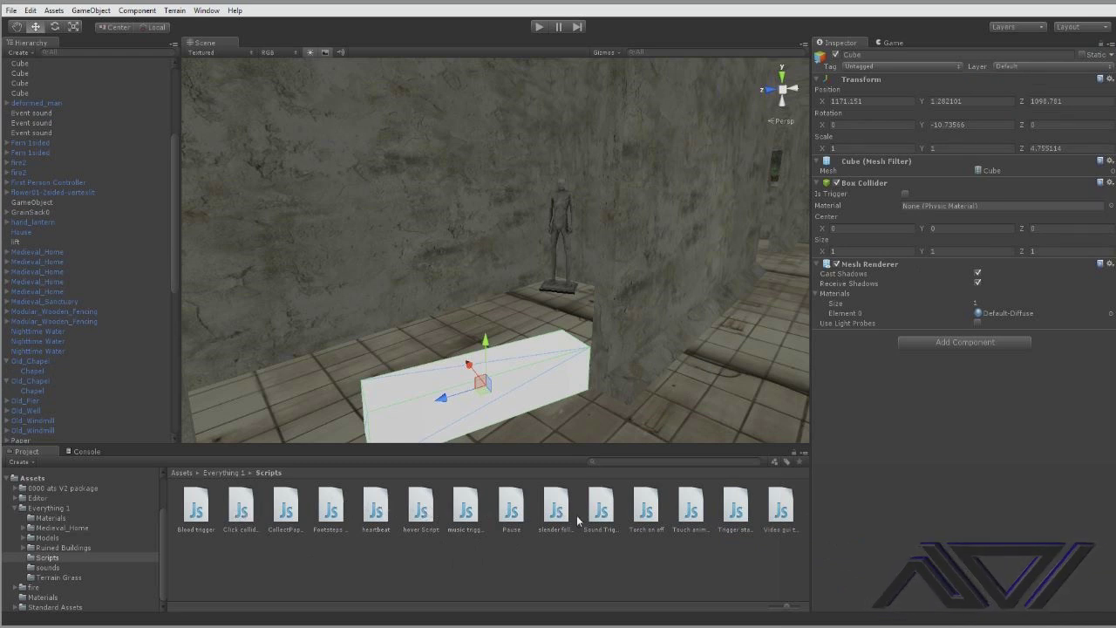
click(734, 510)
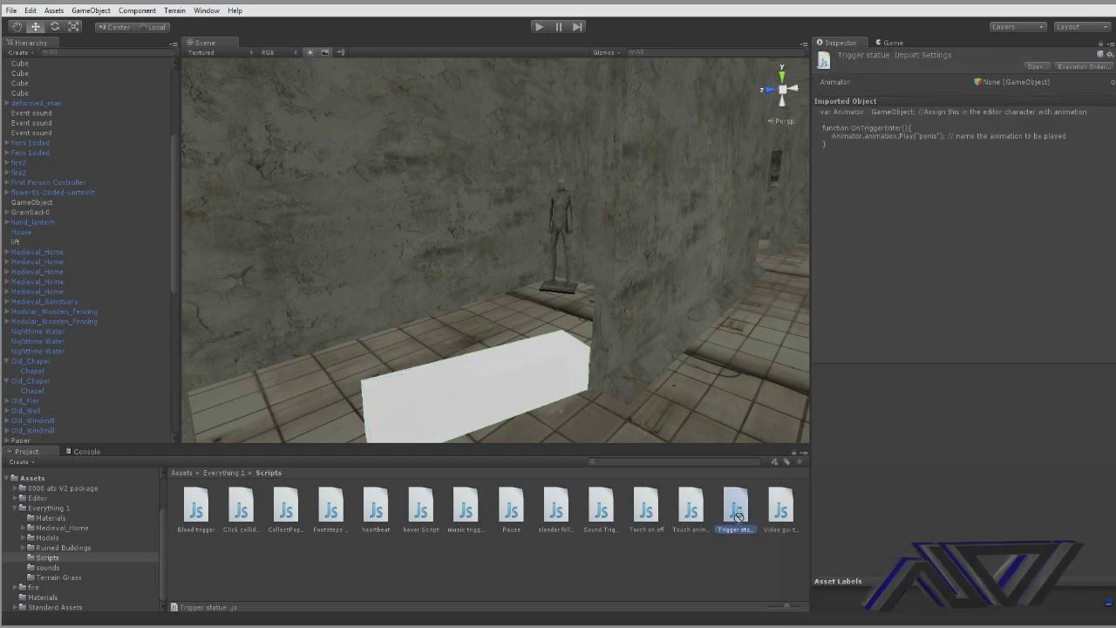
click(552, 380)
drag(734, 510, 893, 474)
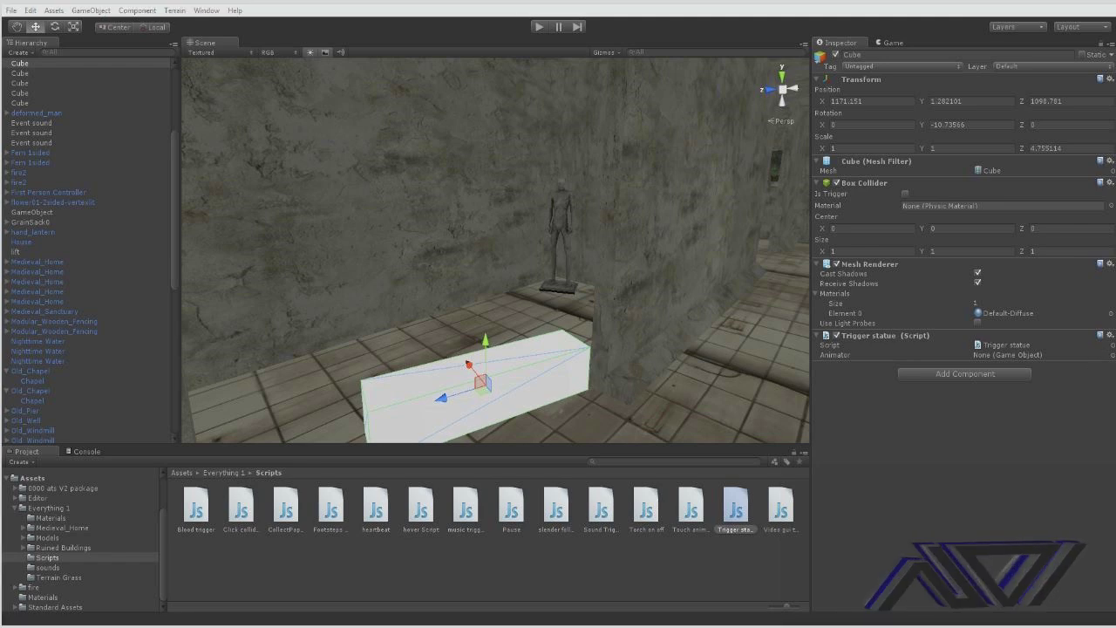
click(1111, 355)
drag(1101, 361, 881, 349)
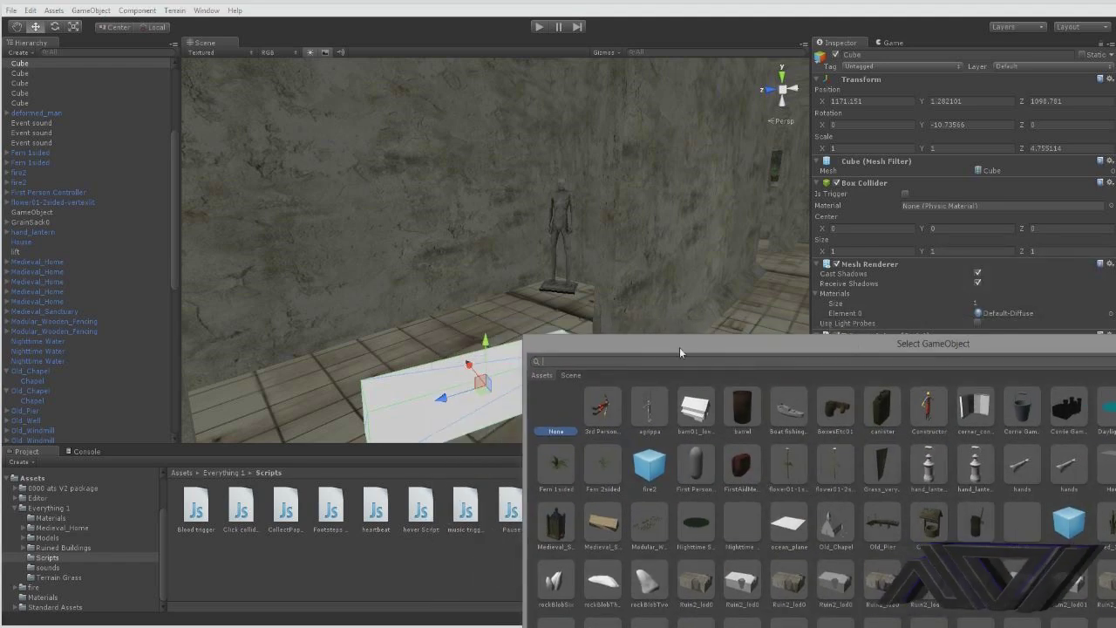
drag(680, 347, 430, 97)
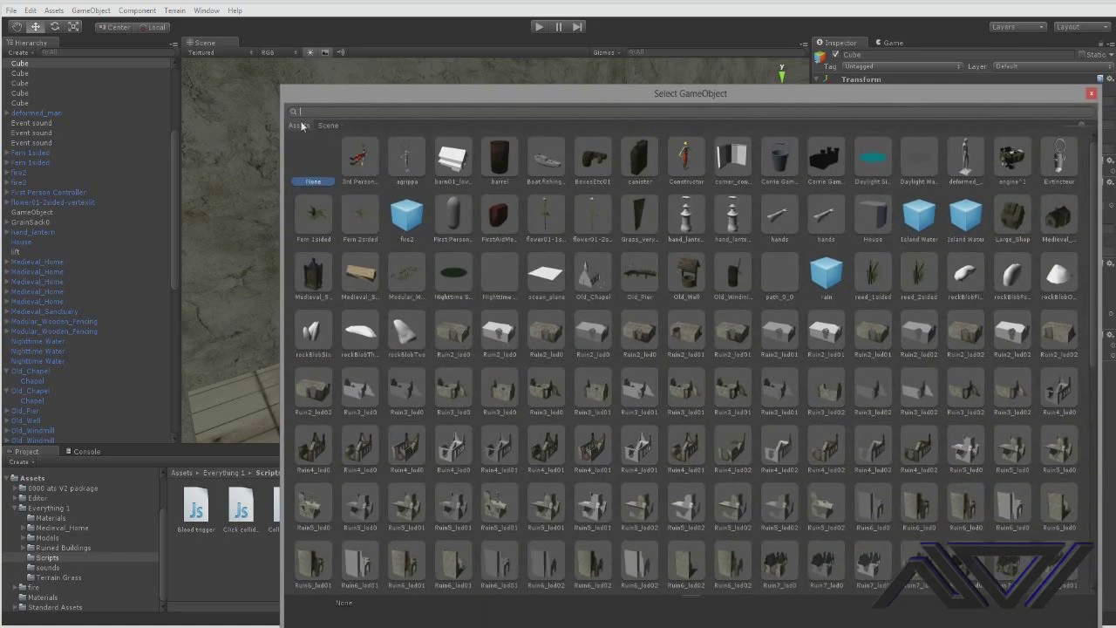
click(324, 127)
scroll(342, 130, down, 5)
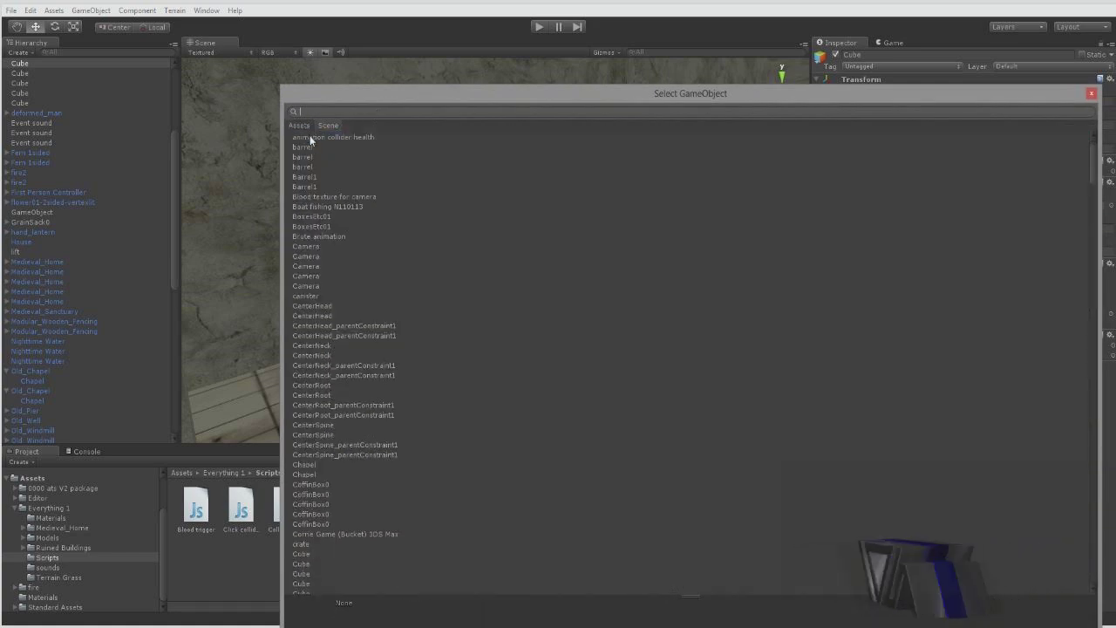
scroll(350, 144, down, 10)
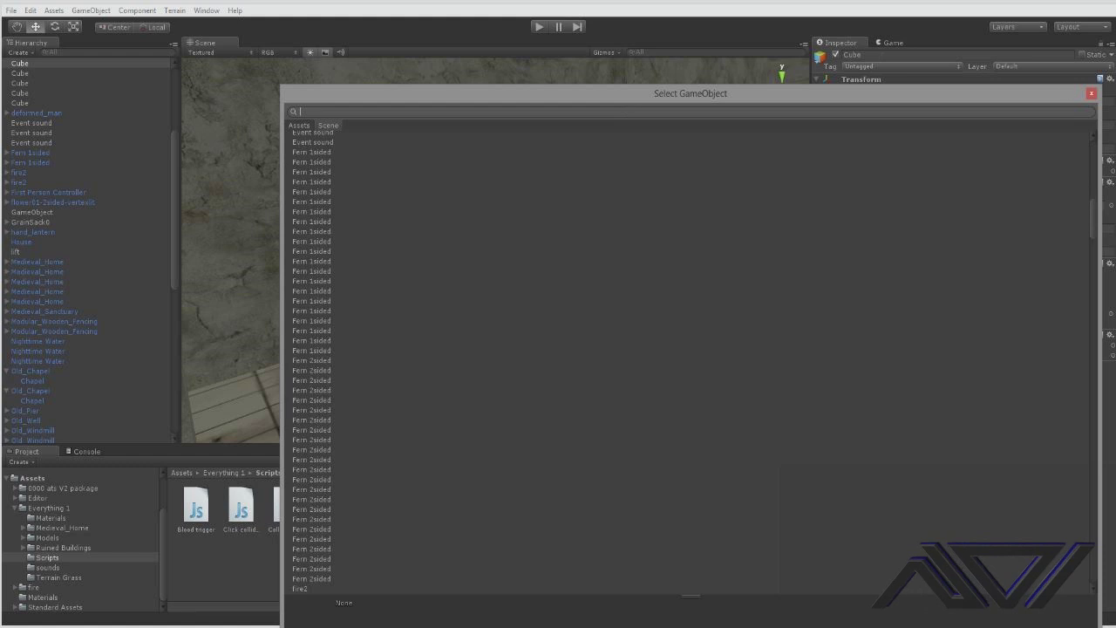
click(1092, 94)
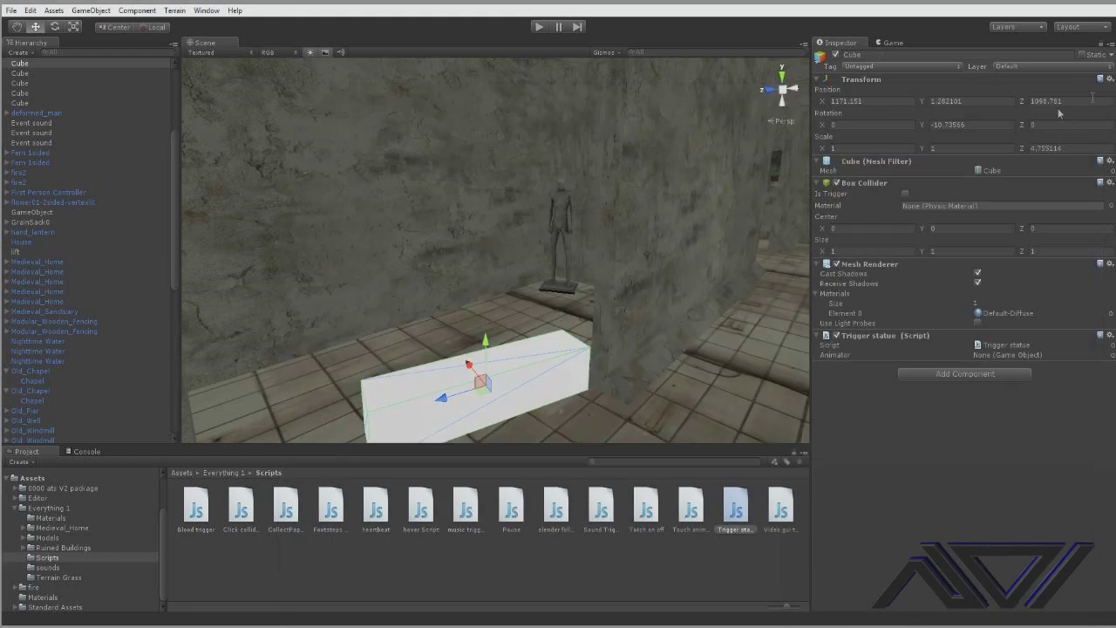
Identify the statue's object name in the scene and assign deformed_man as the Animator of the cube's Trigger statue script
click(559, 204)
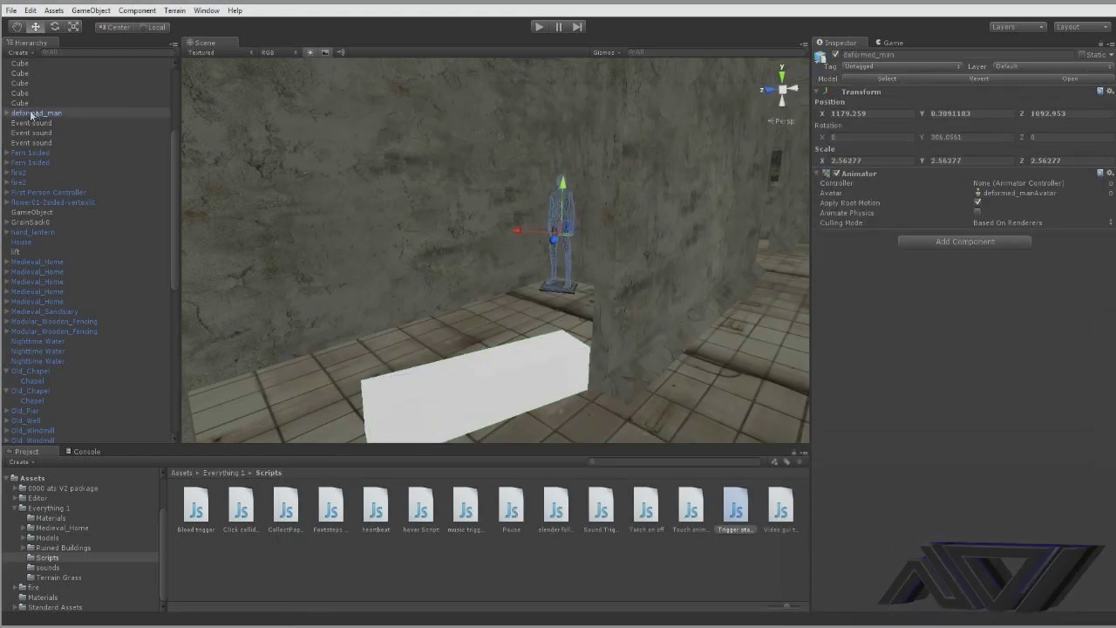
click(541, 392)
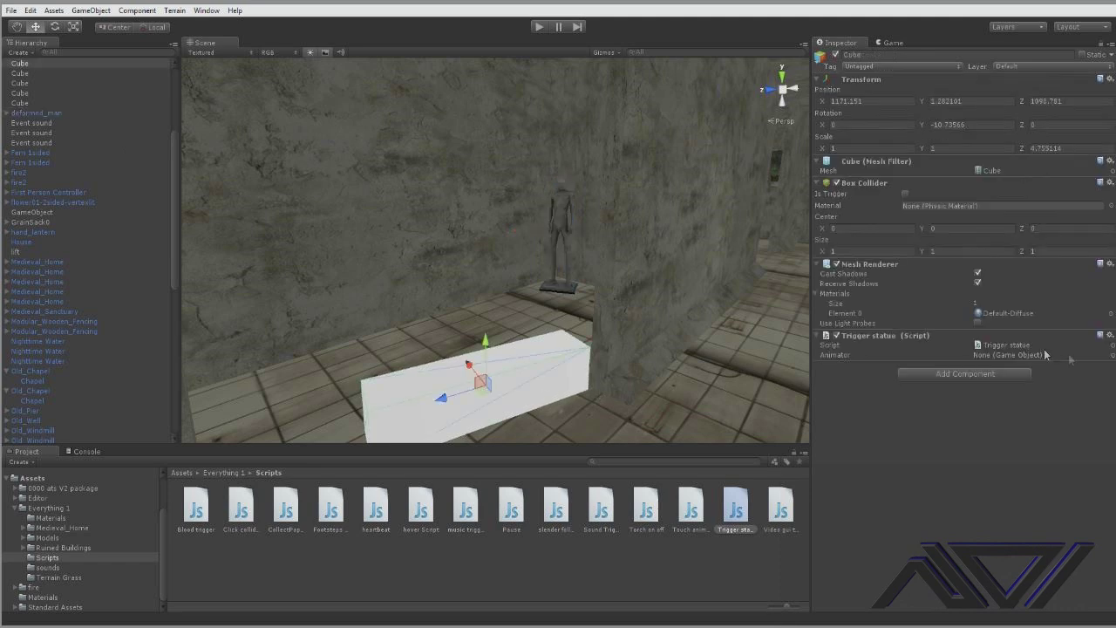
click(1111, 355)
click(327, 125)
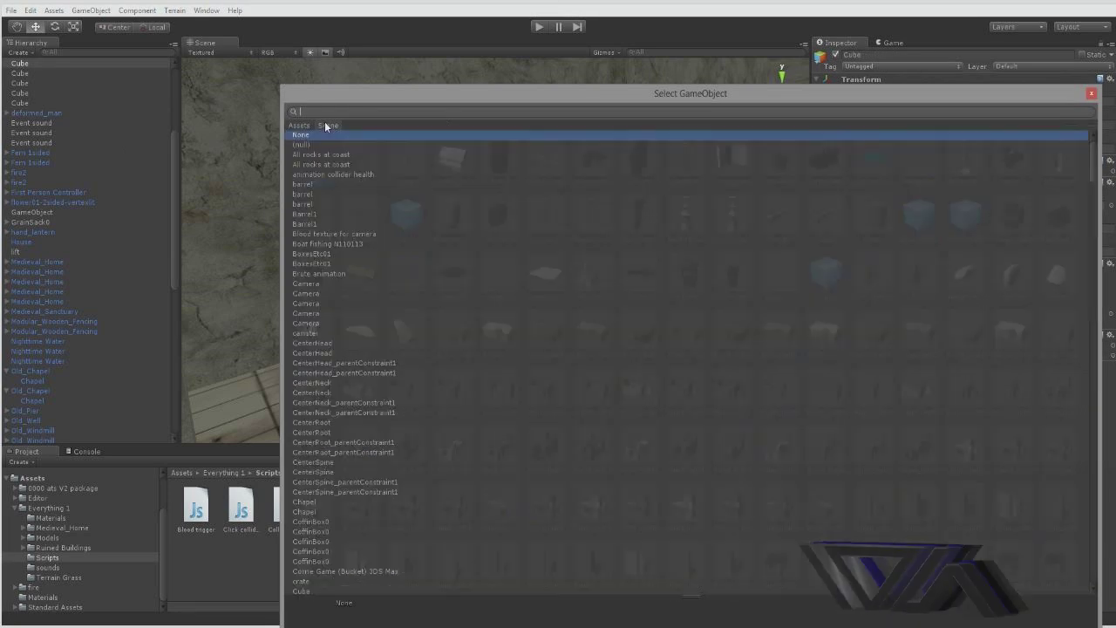
scroll(344, 214, down, 10)
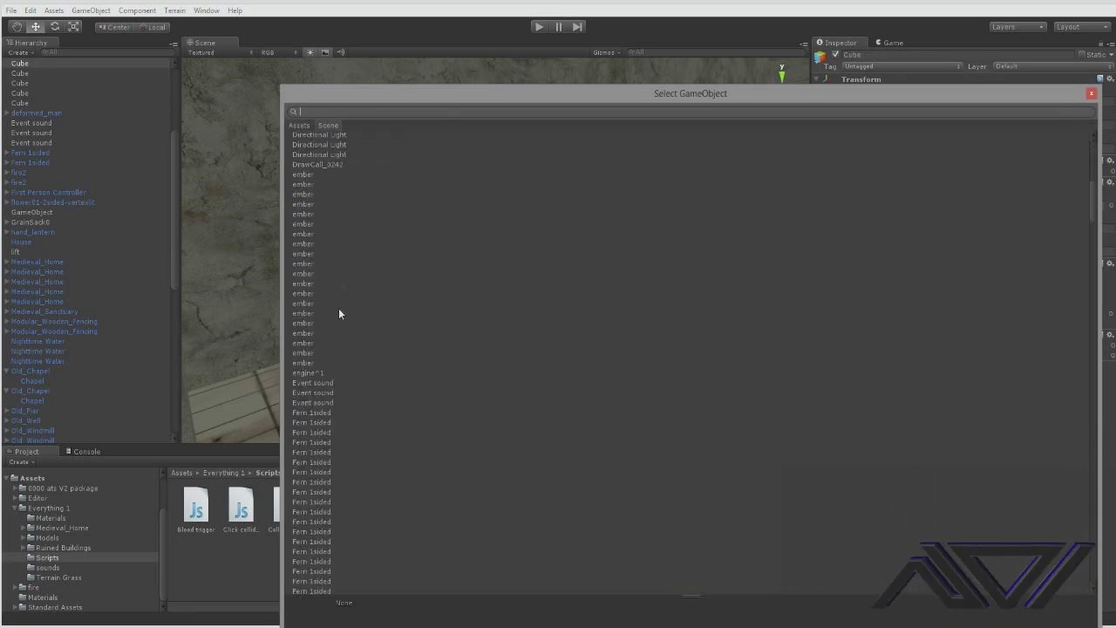
scroll(334, 338, up, 5)
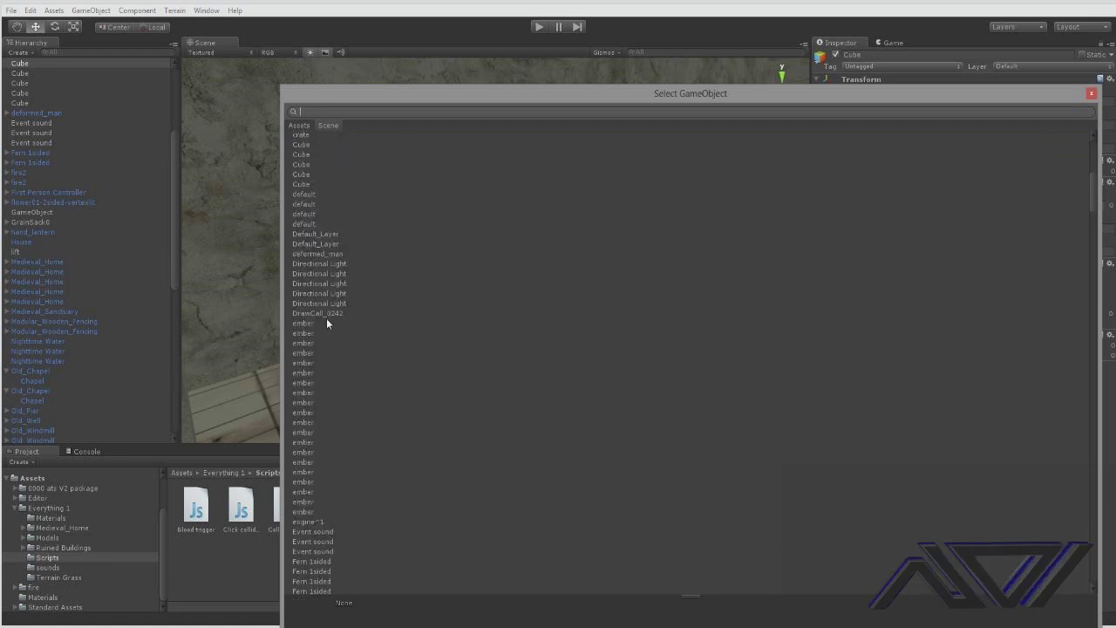
click(306, 254)
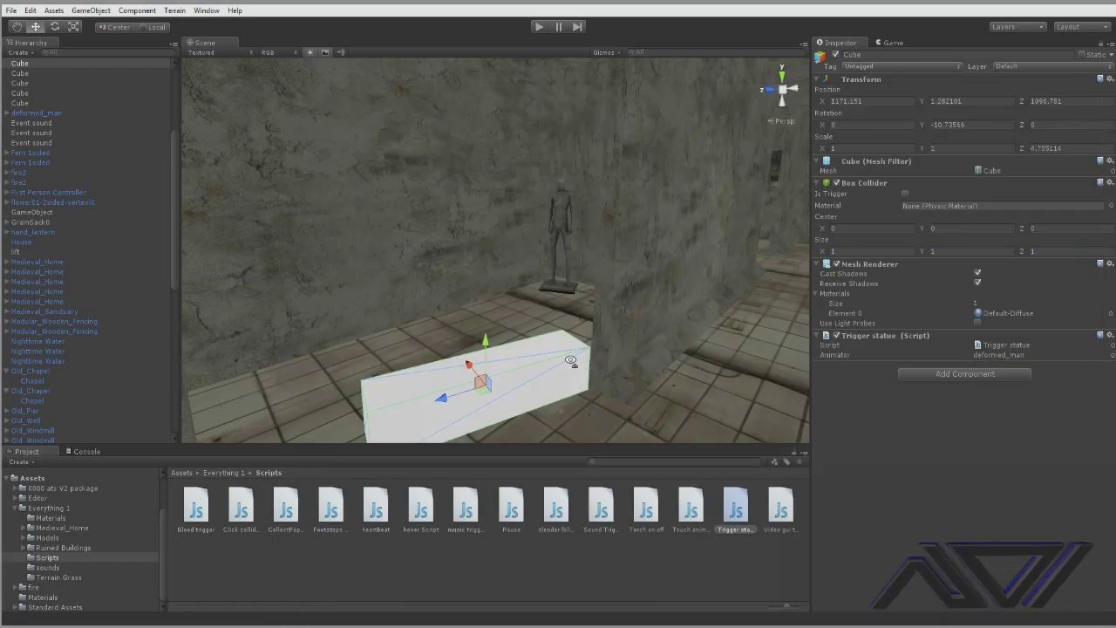
Add an Animation component to the deformed_man statue and save a new animation clip named penis in the Assets folder
alt+drag(571, 361, 602, 259)
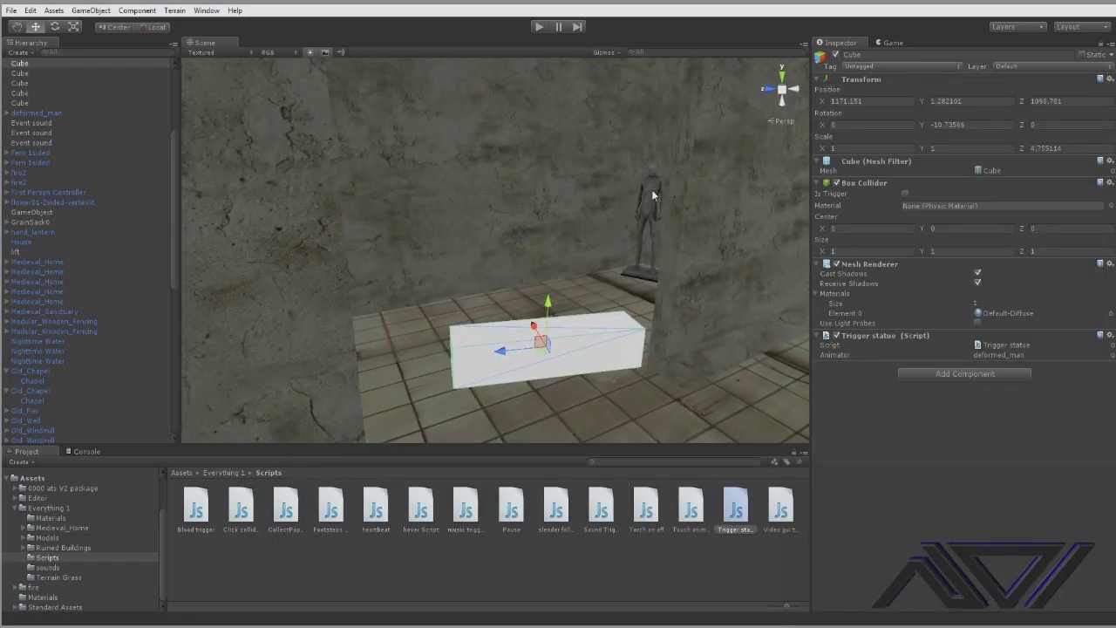
alt+drag(588, 283, 632, 288)
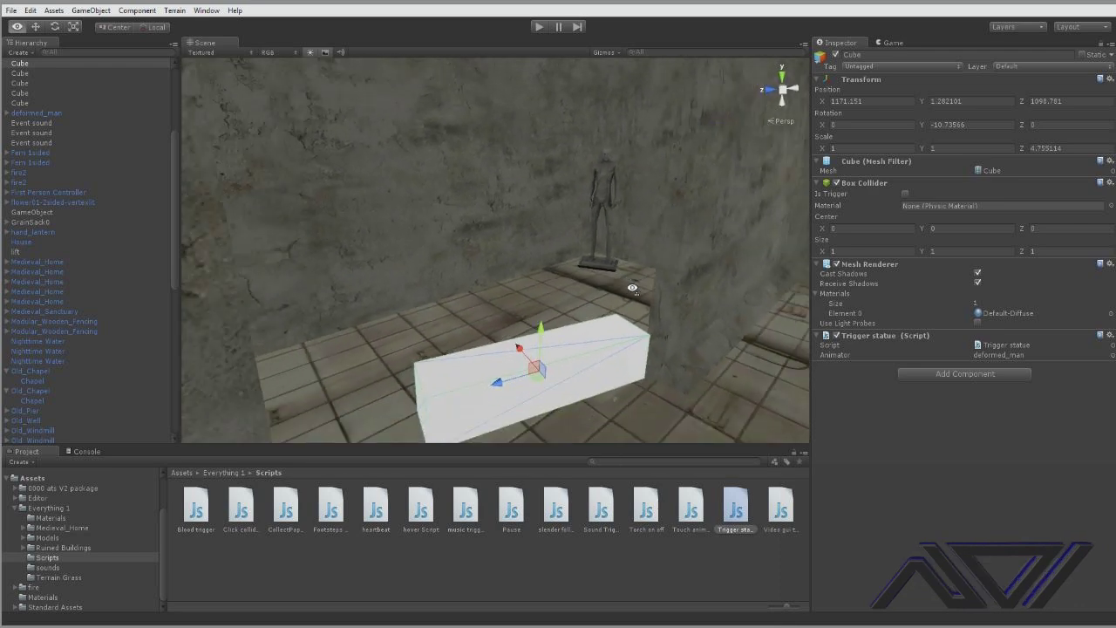
click(603, 187)
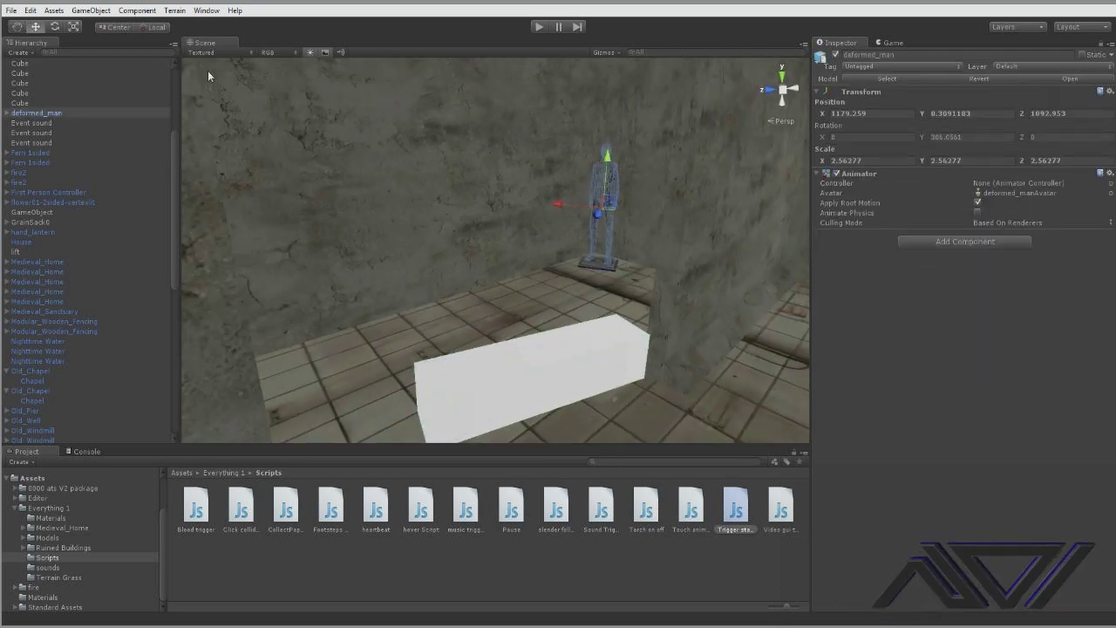
click(207, 11)
click(229, 142)
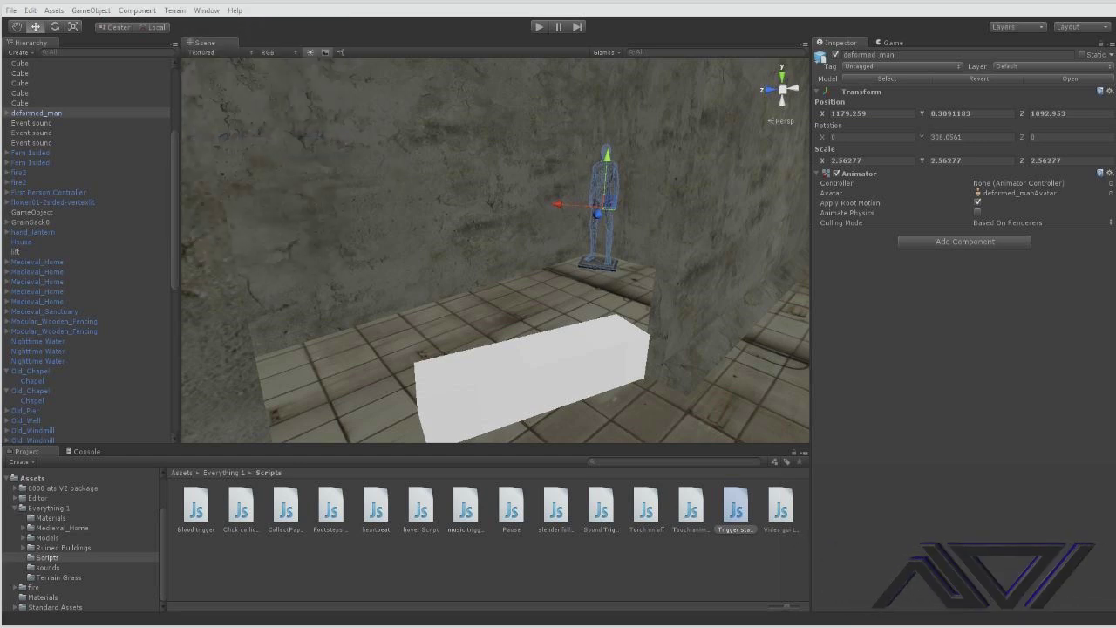
drag(1115, 180, 388, 253)
click(328, 264)
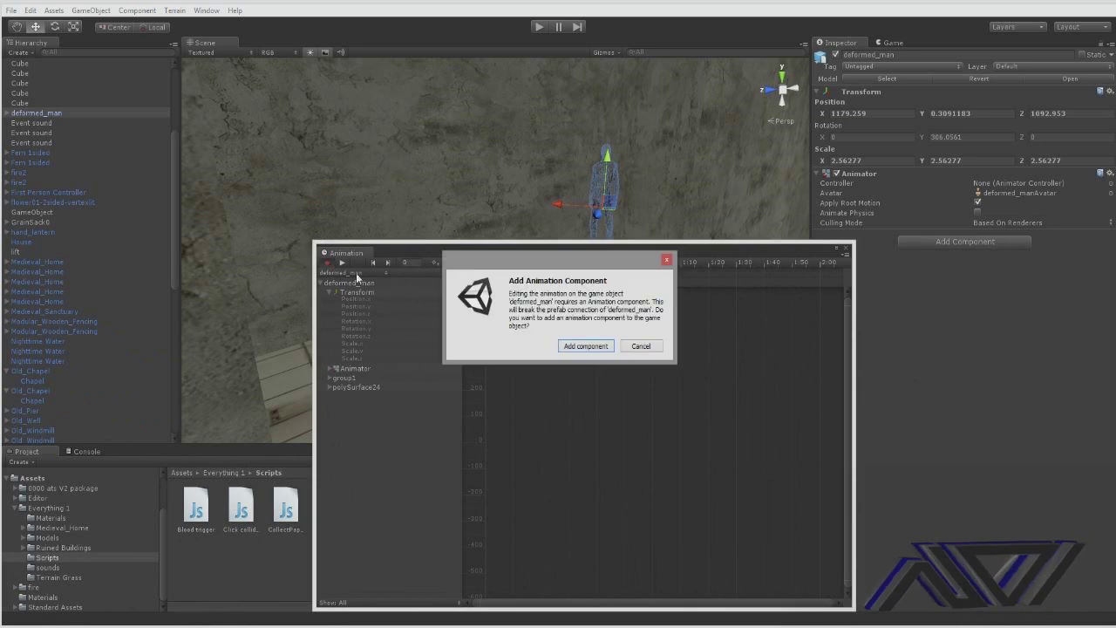
click(605, 346)
text(penis)
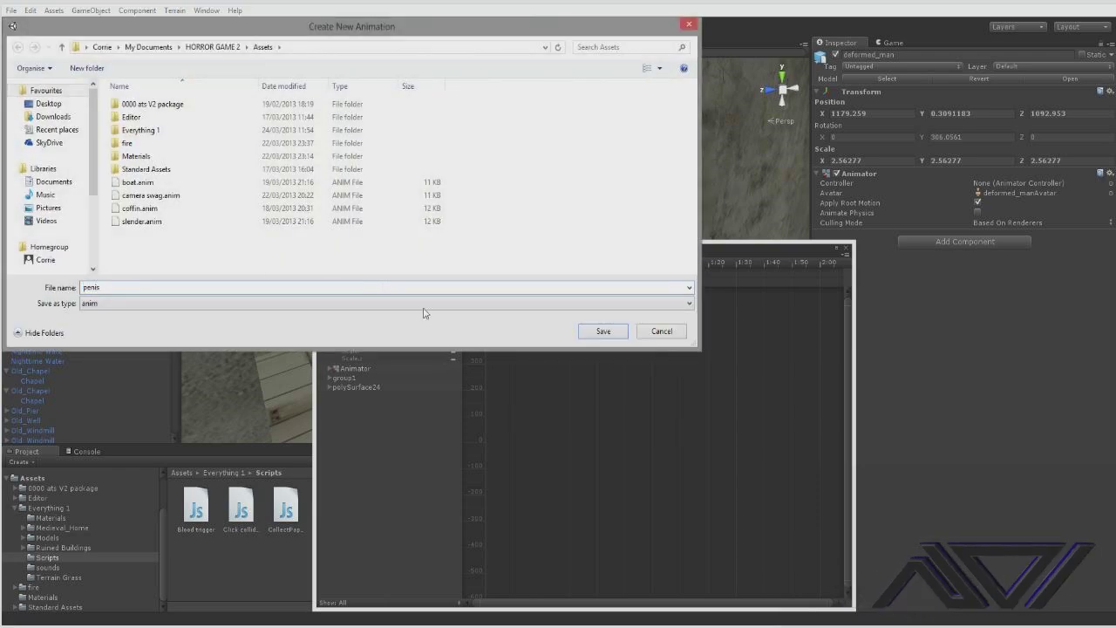
click(611, 333)
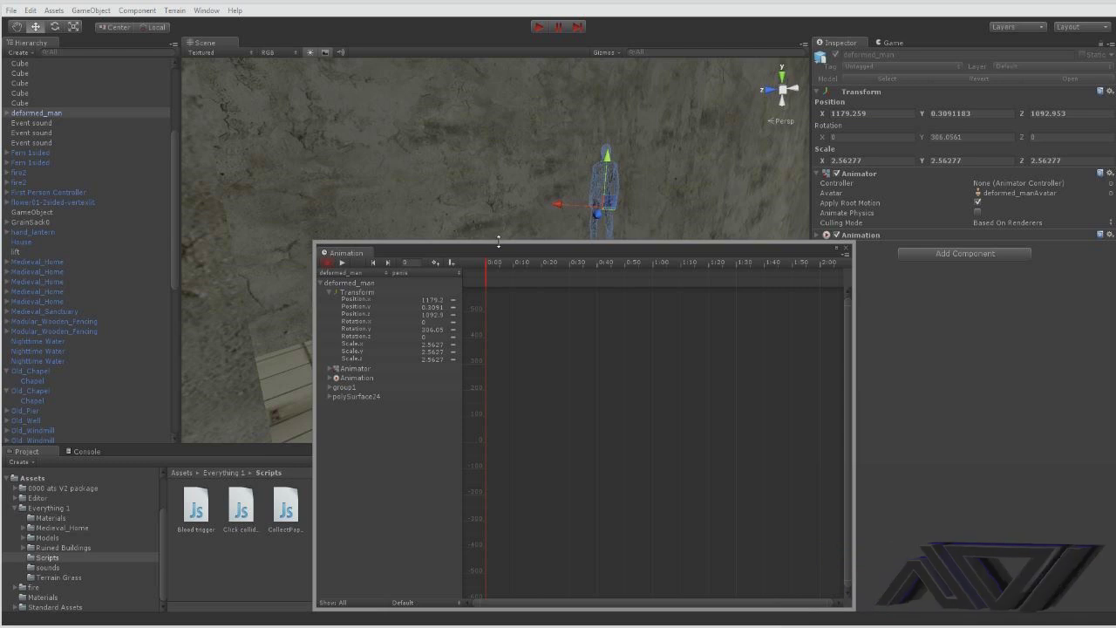
Record a statue position keyframe at frame 0 near X 1178.98, Z 1093.16, and a frame 50 keyframe spun to about 655 degrees on Y
drag(501, 248, 1013, 178)
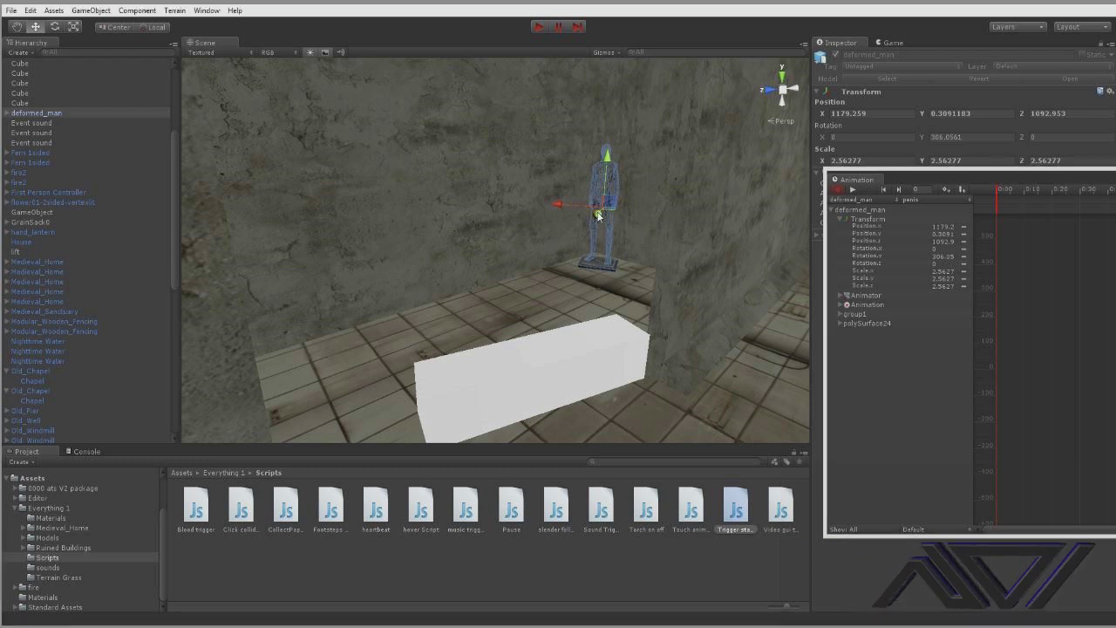
drag(598, 217, 598, 218)
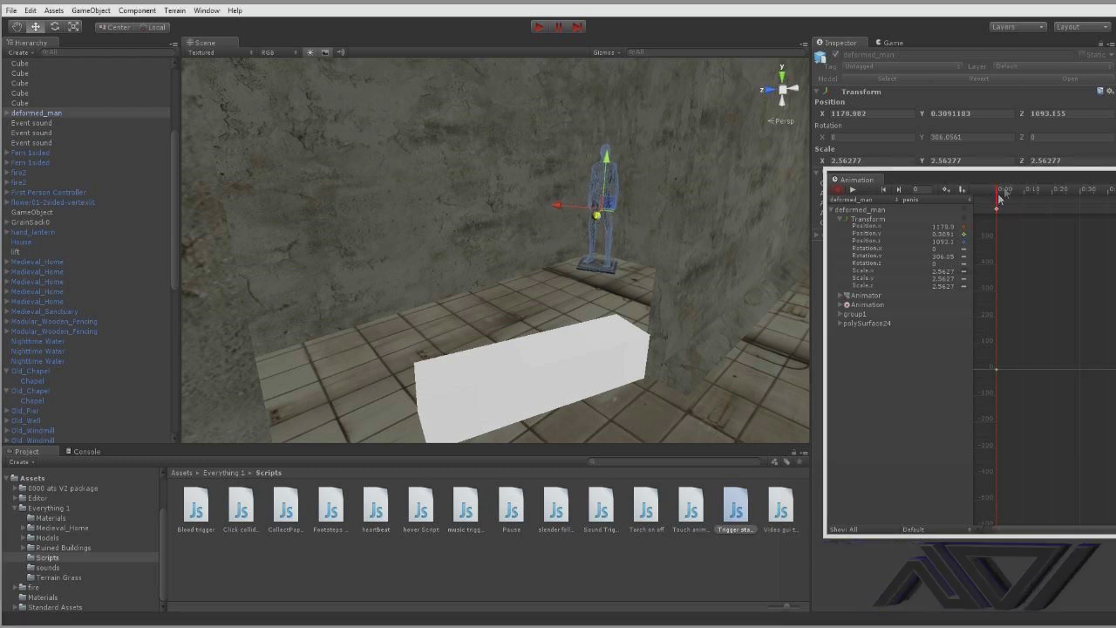
drag(1008, 179, 1106, 206)
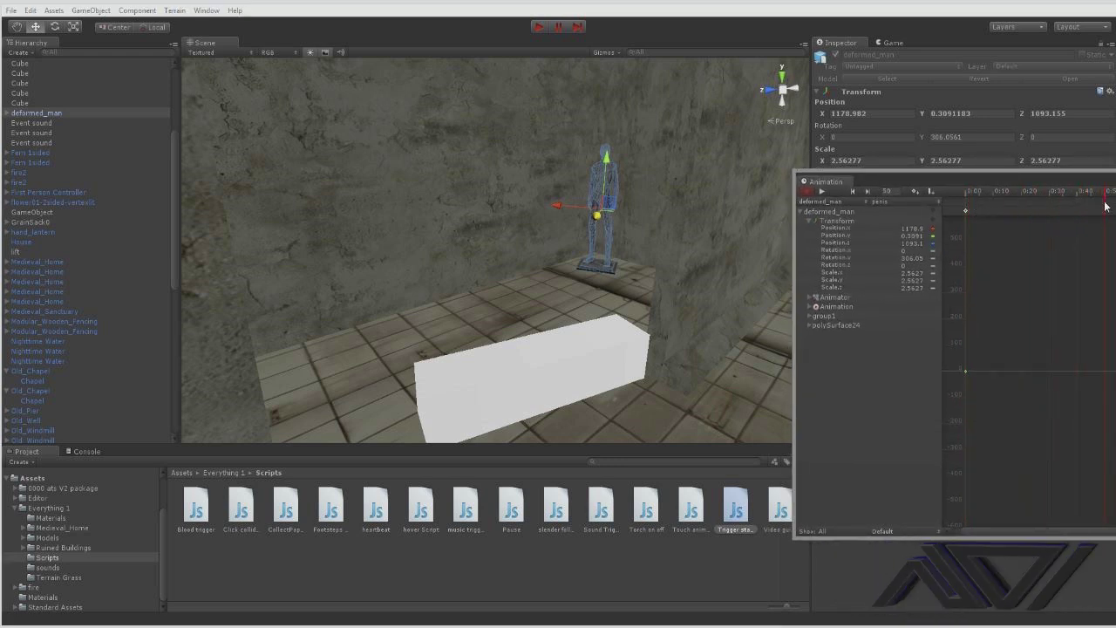
click(54, 26)
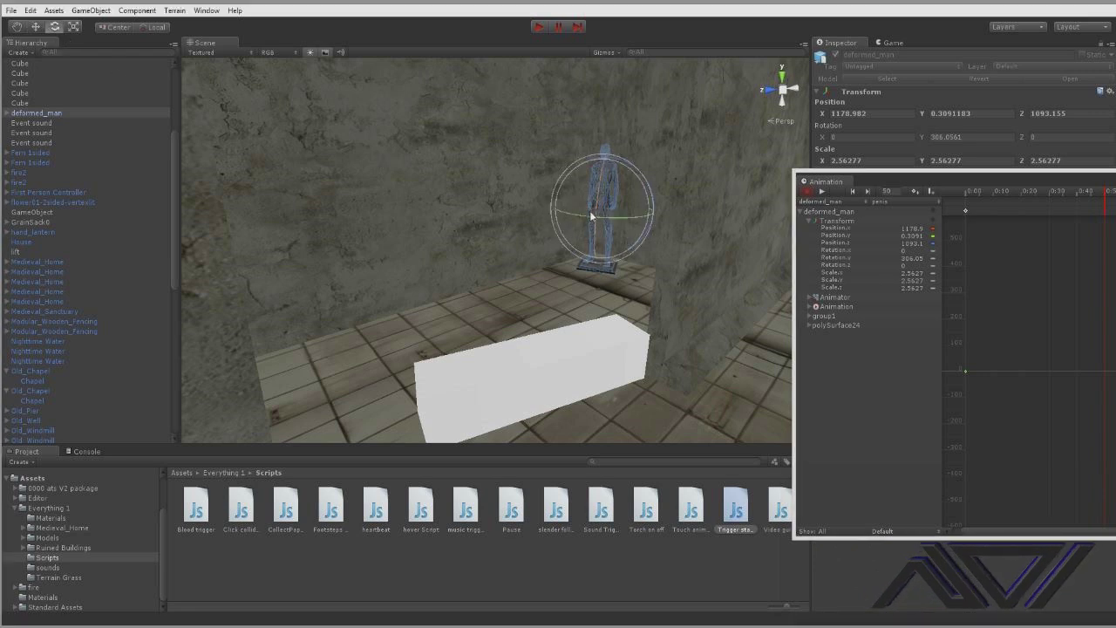
drag(591, 215, 21, 207)
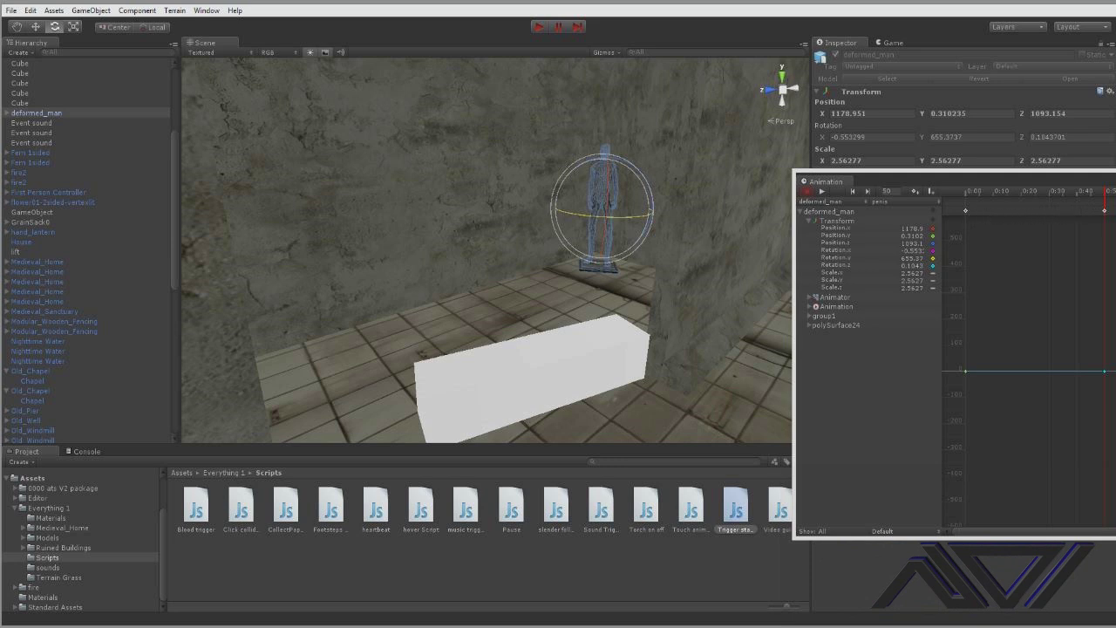
Preview the clip and add a keyframe at frame 5 with the statue rotated to about -84.5 degrees on Y
click(822, 190)
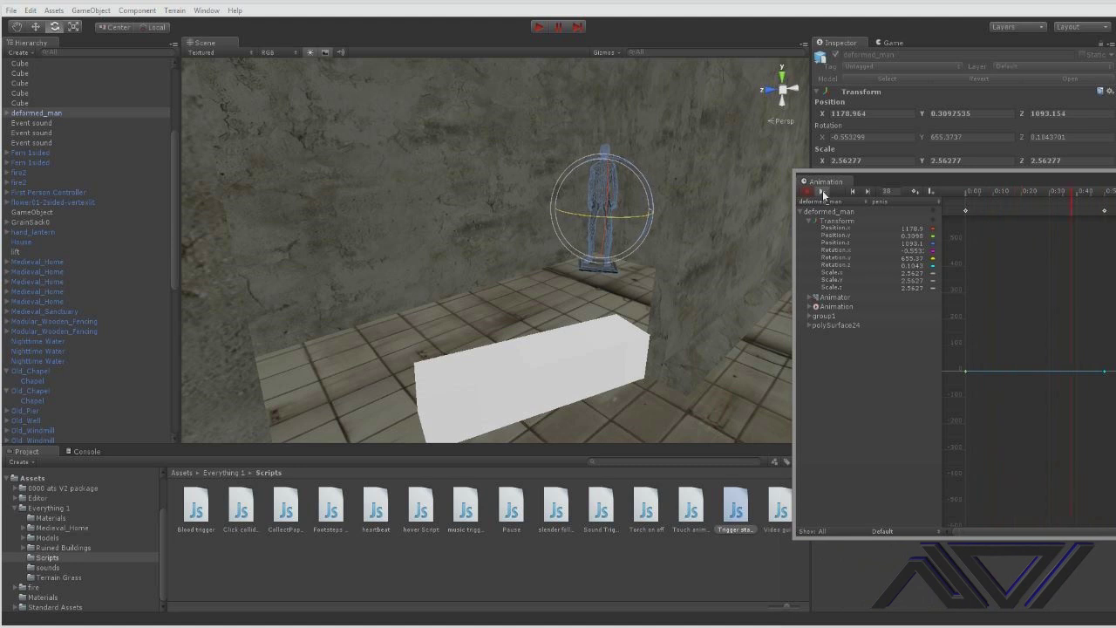
click(822, 190)
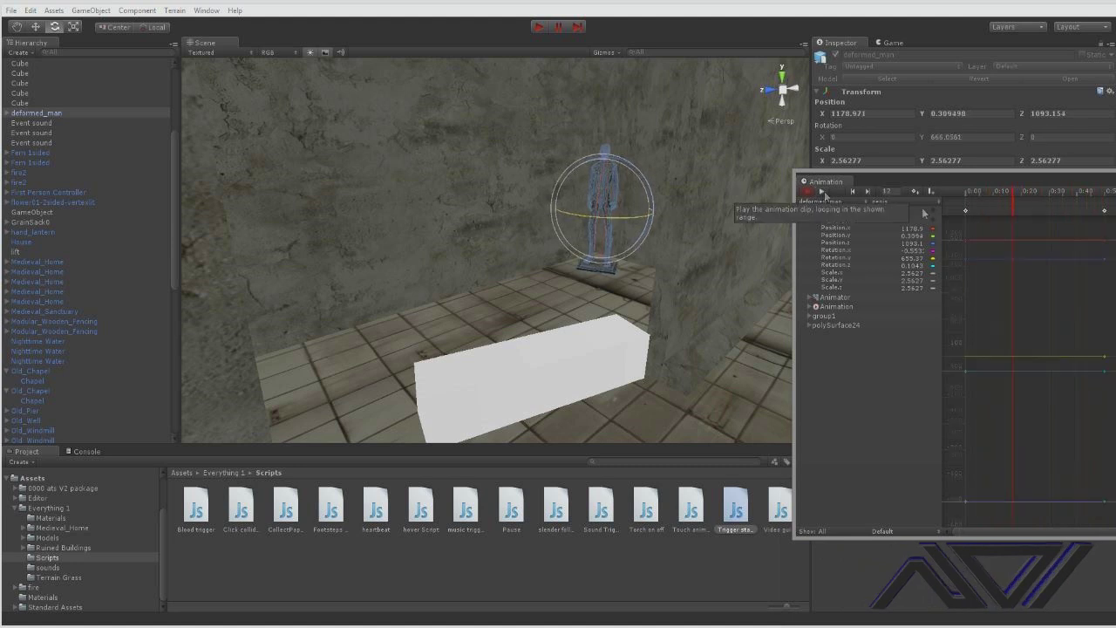
click(967, 209)
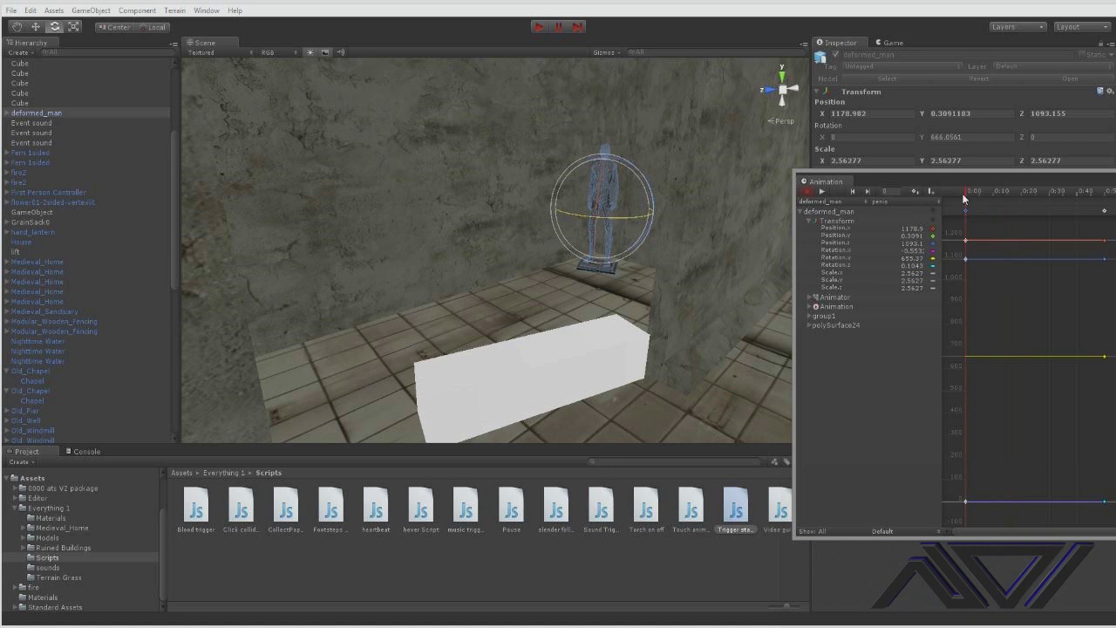
click(978, 197)
drag(636, 219, 88, 183)
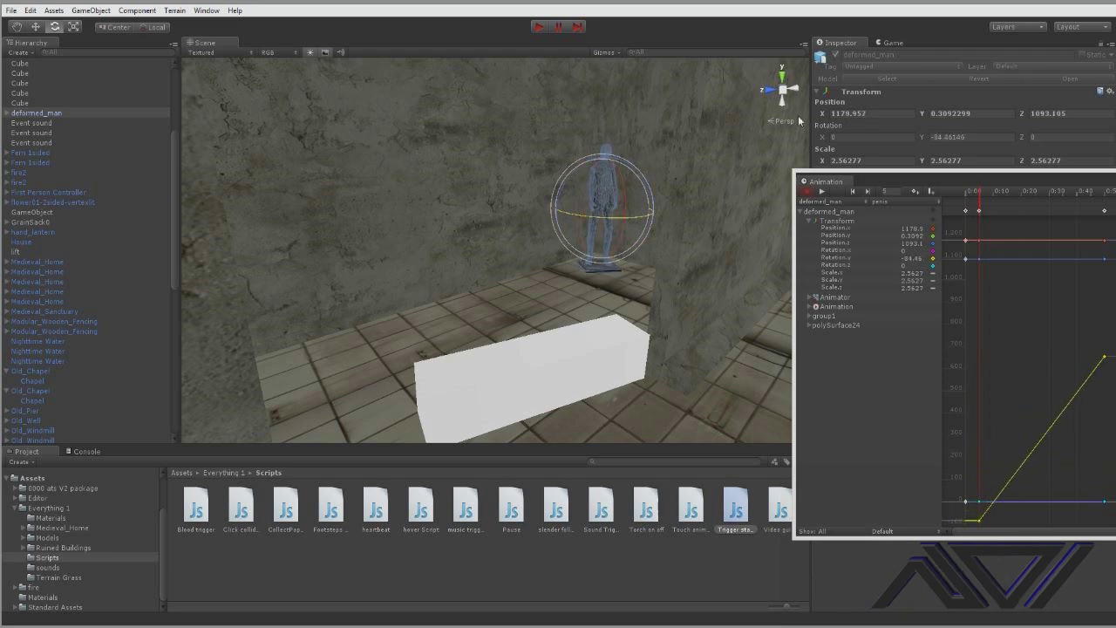
Play back the spinning statue animation and delete the keyframe at frame 0
click(822, 191)
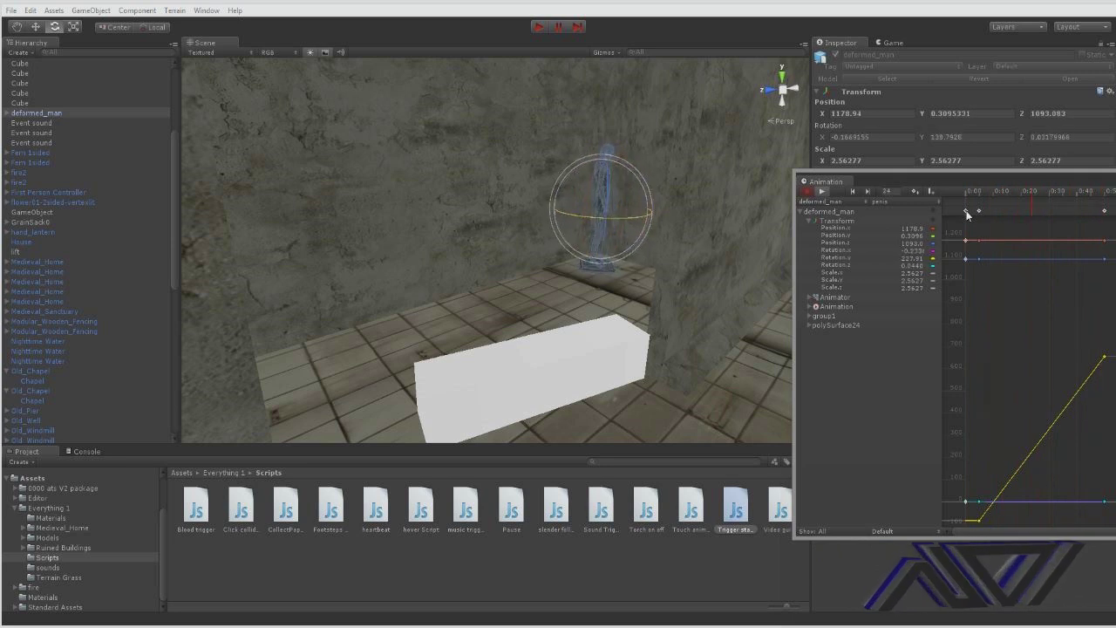
click(821, 192)
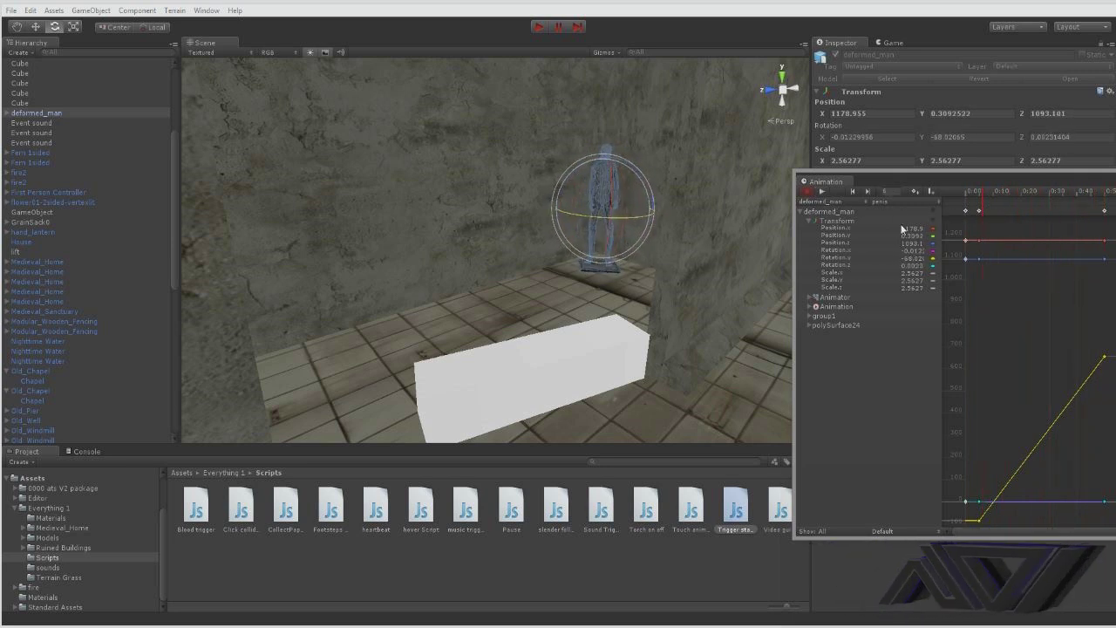
click(965, 214)
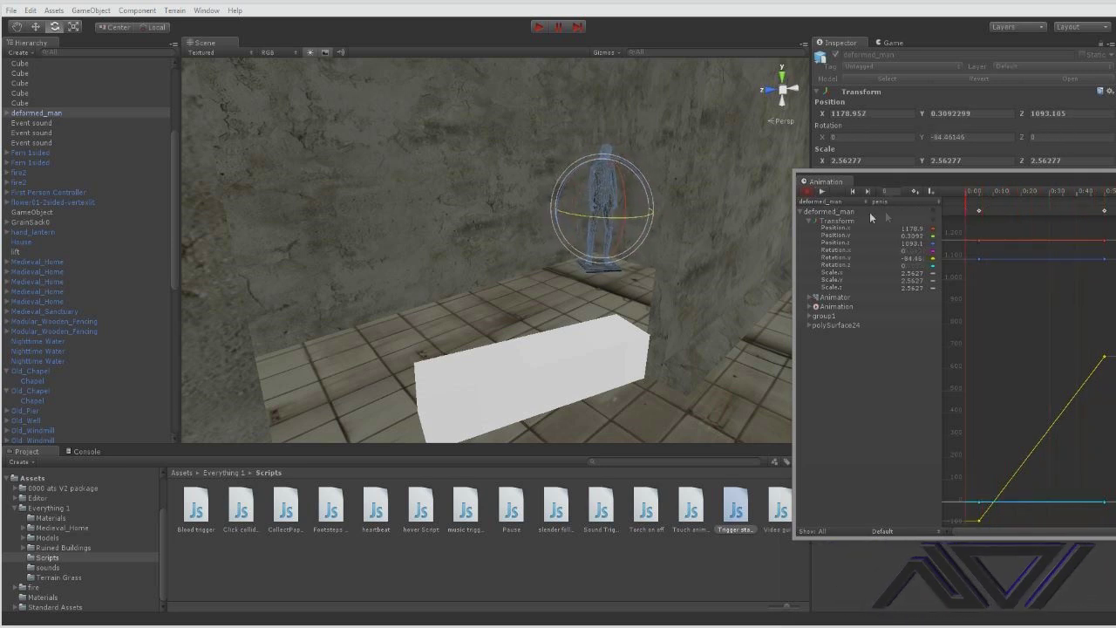
Preview the spinning animation and delete the keyframe at frame 5, then stop the playback
click(821, 191)
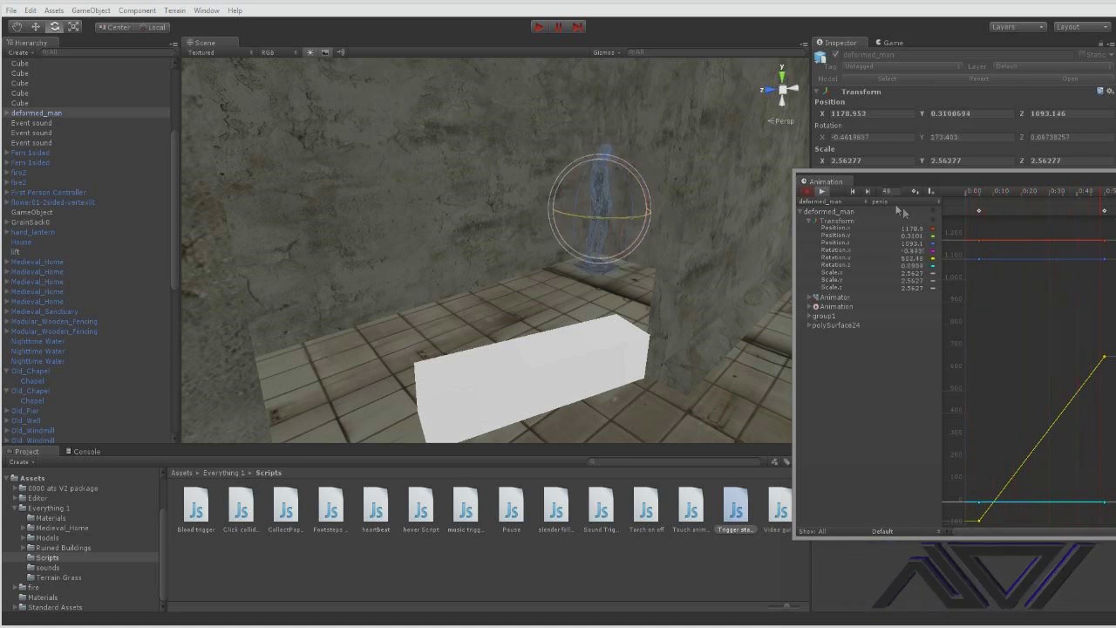
click(978, 211)
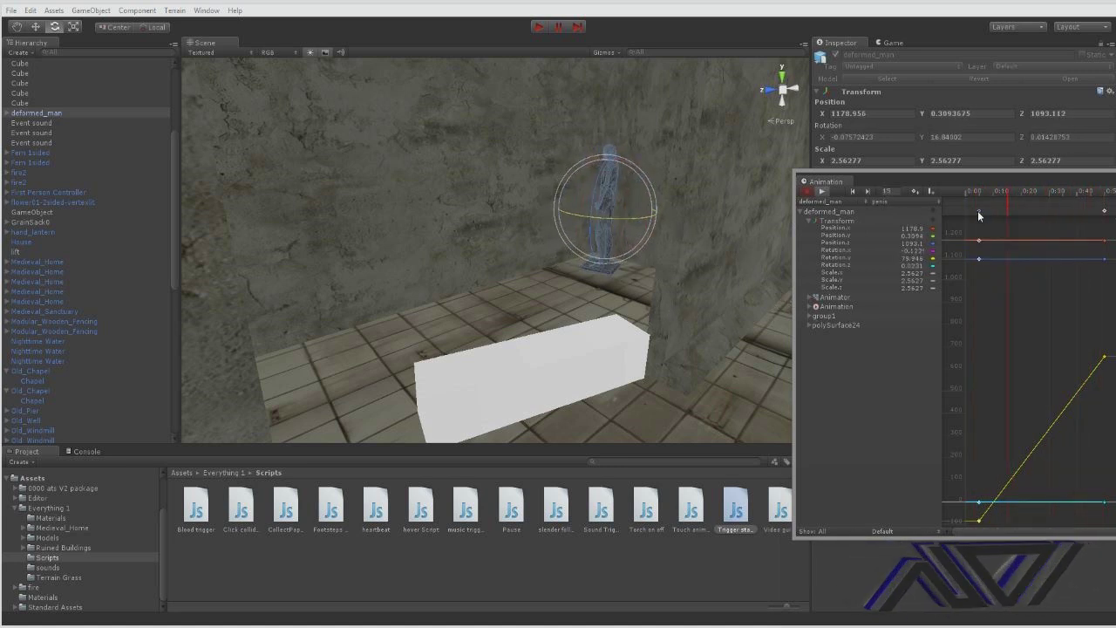
key(Delete)
click(1104, 210)
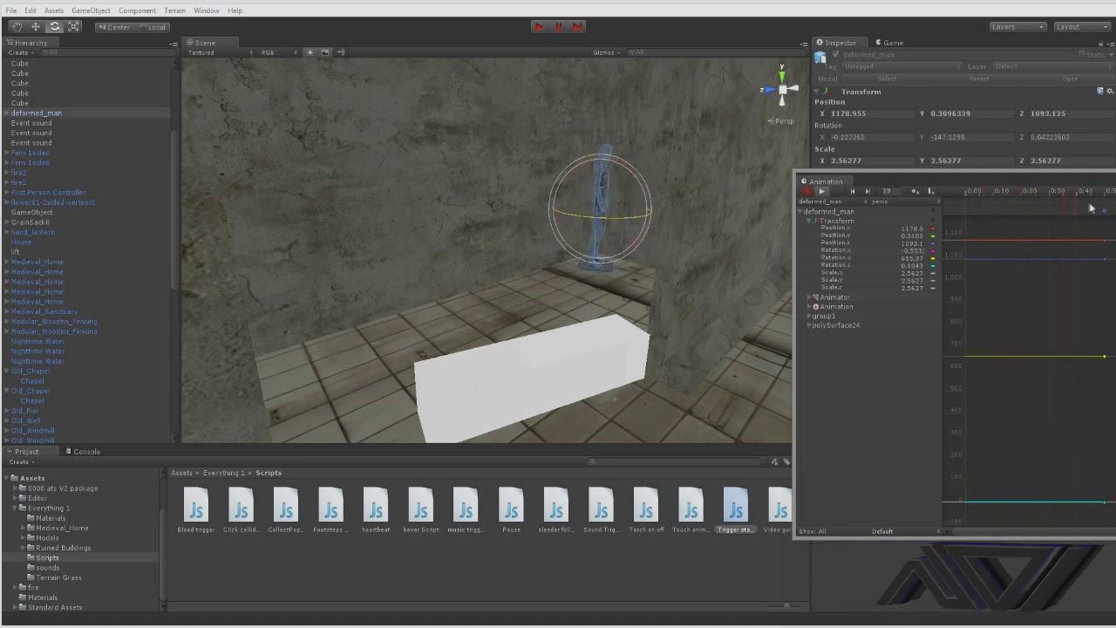
click(825, 193)
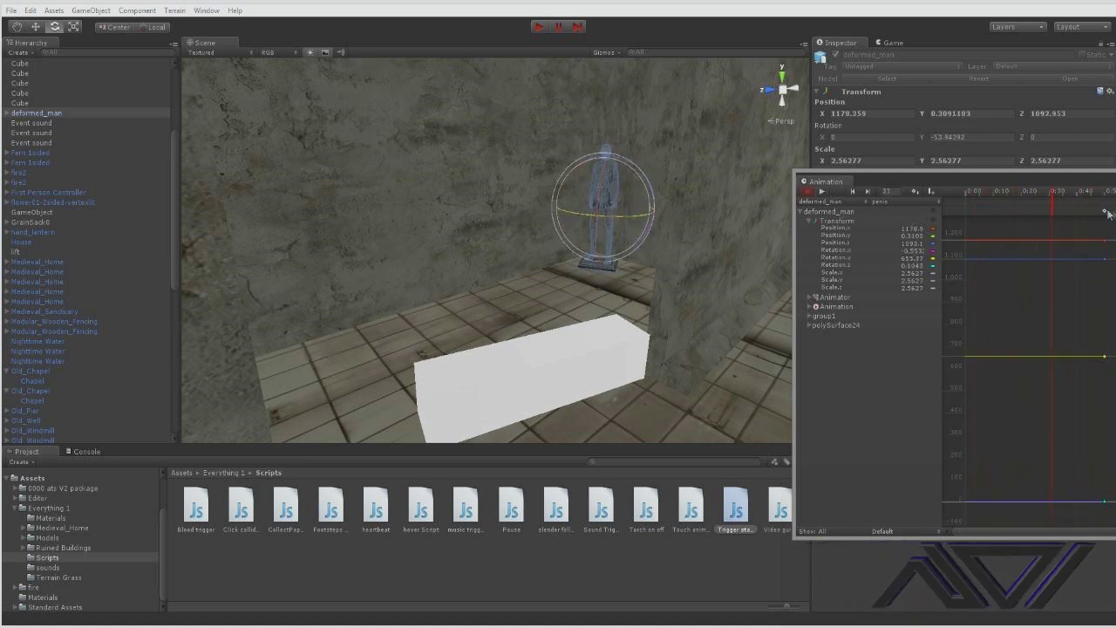
Move the frame 50 keyframe to frame 1 on the animation timeline
click(1106, 213)
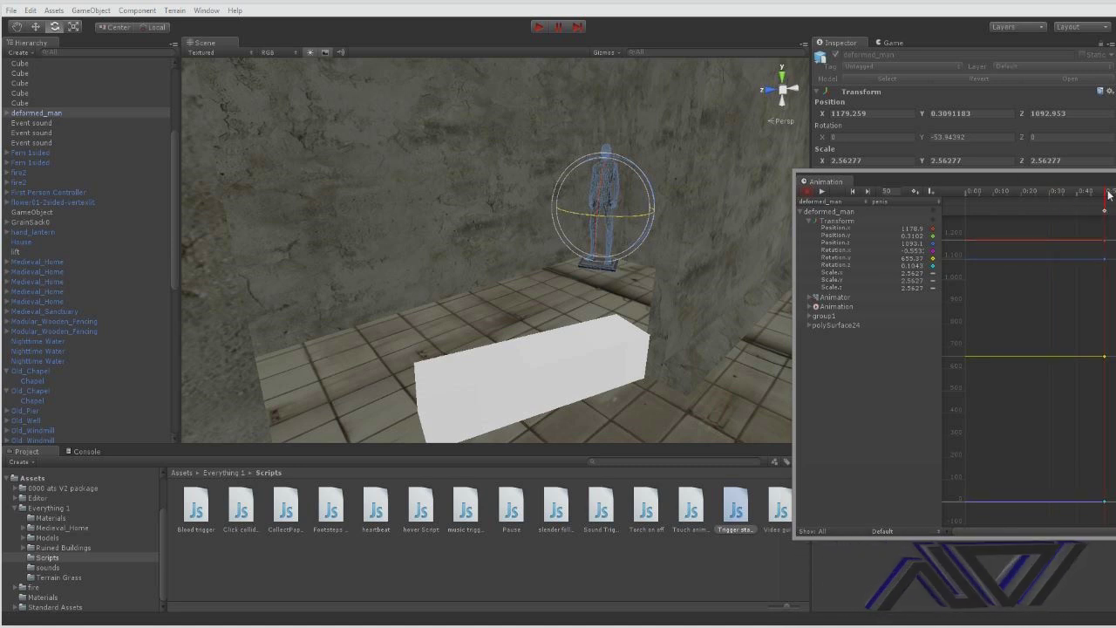
drag(1105, 191, 969, 210)
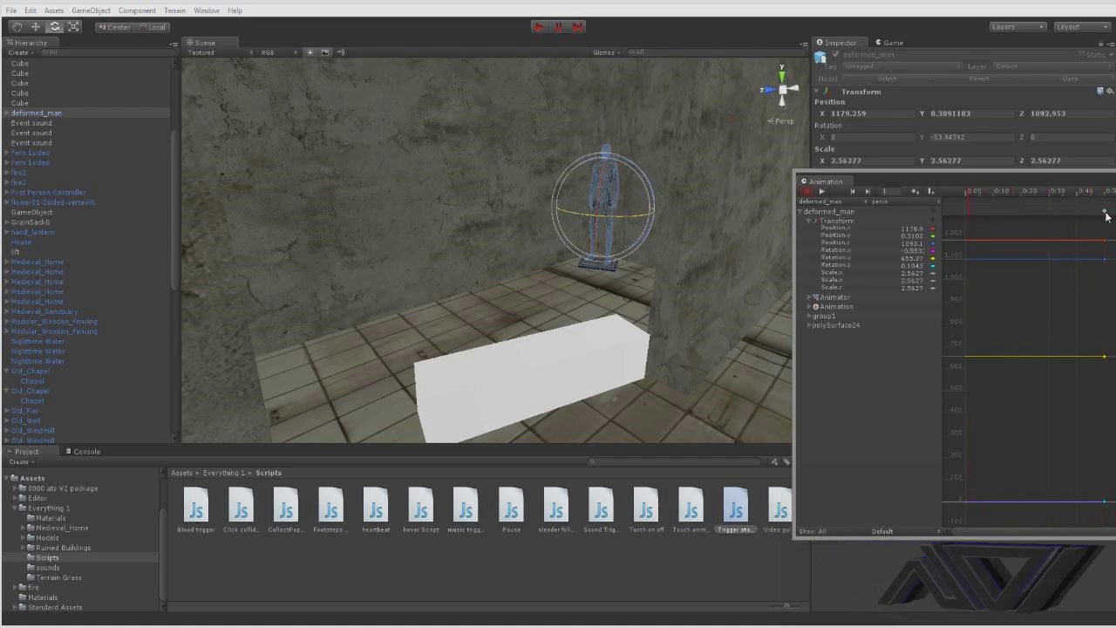
drag(1074, 180, 668, 204)
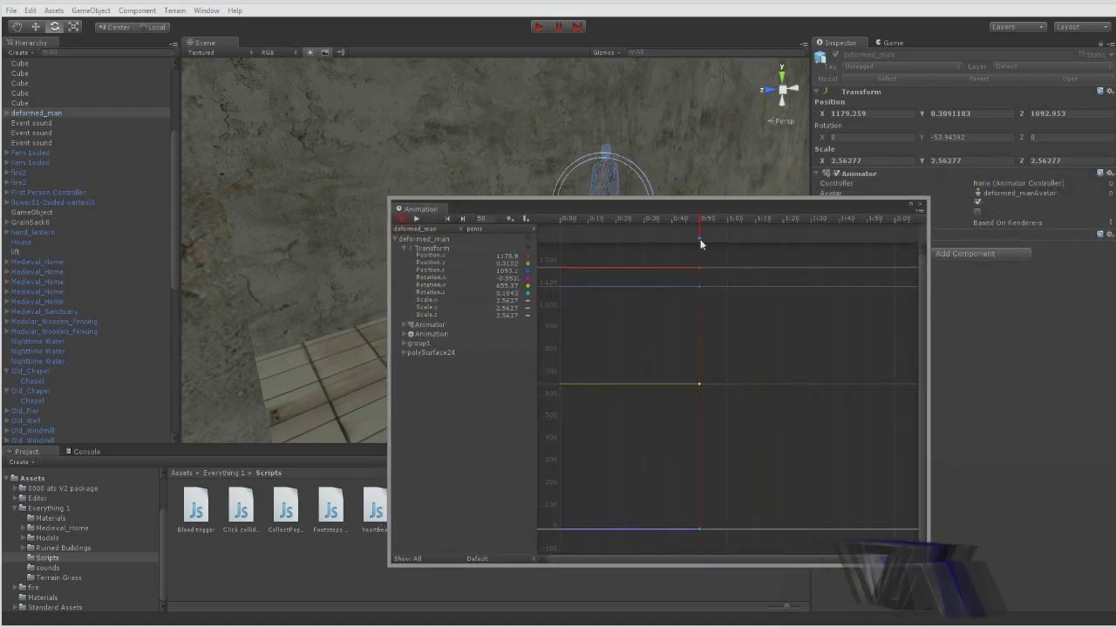
drag(700, 239, 562, 259)
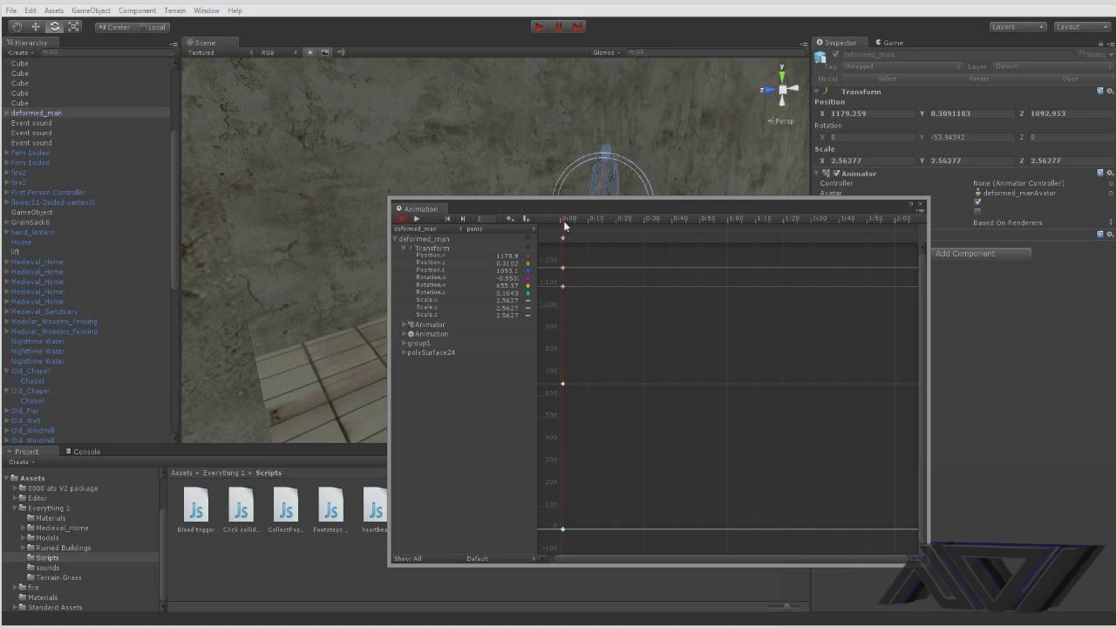
Add a keyframe at frame 5 with the statue lowered through the floor to about -6.66 on Y, and close the animation editor
drag(564, 225, 590, 223)
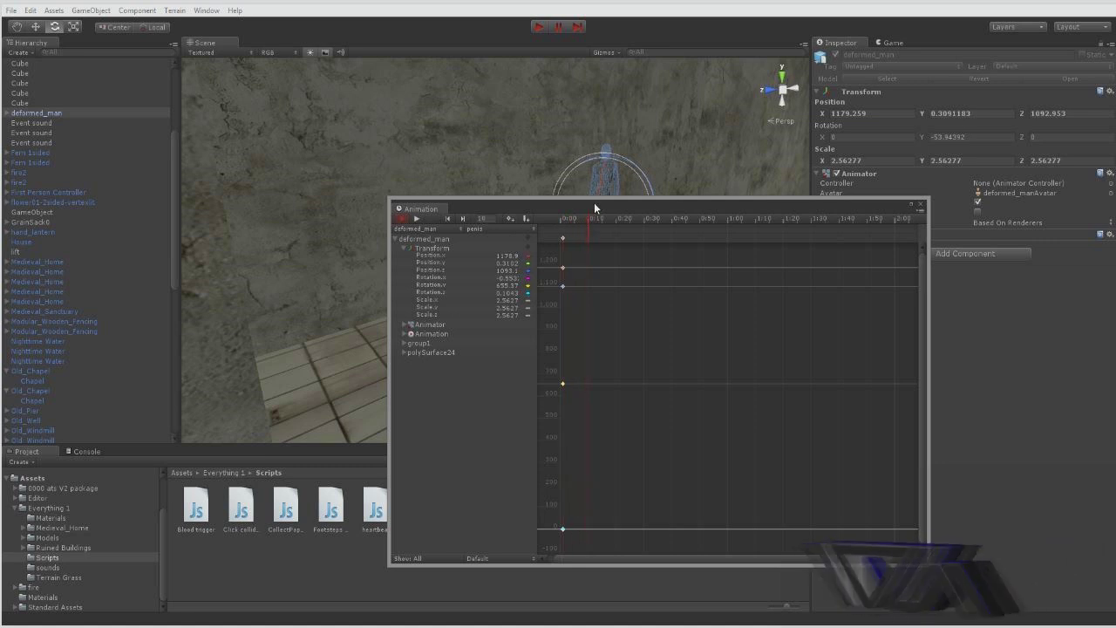
drag(594, 201, 1021, 204)
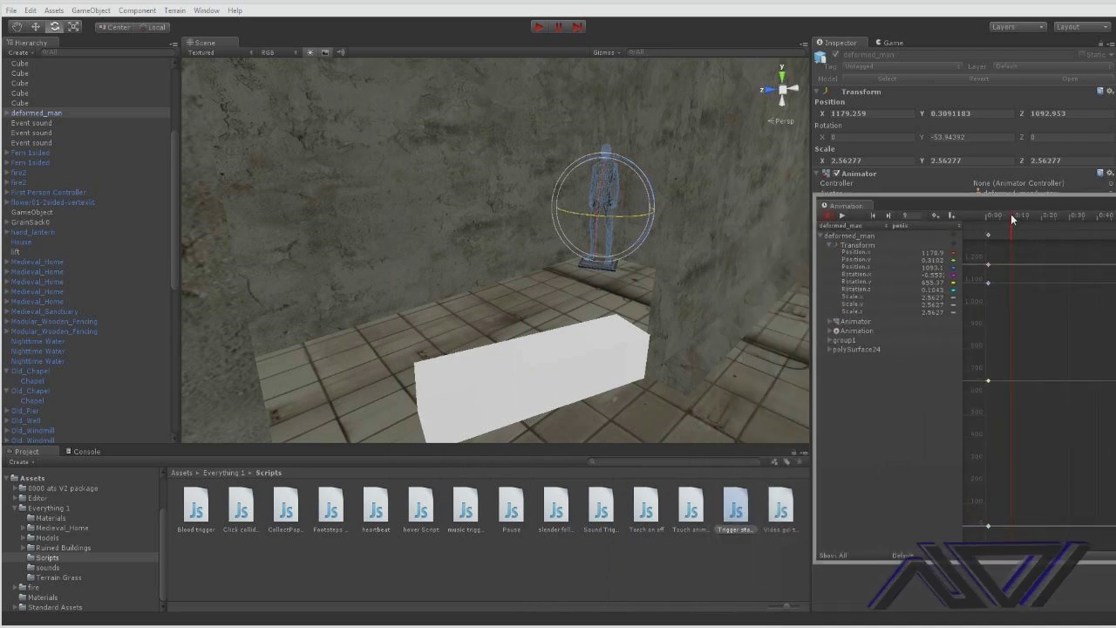
drag(1013, 219, 1000, 220)
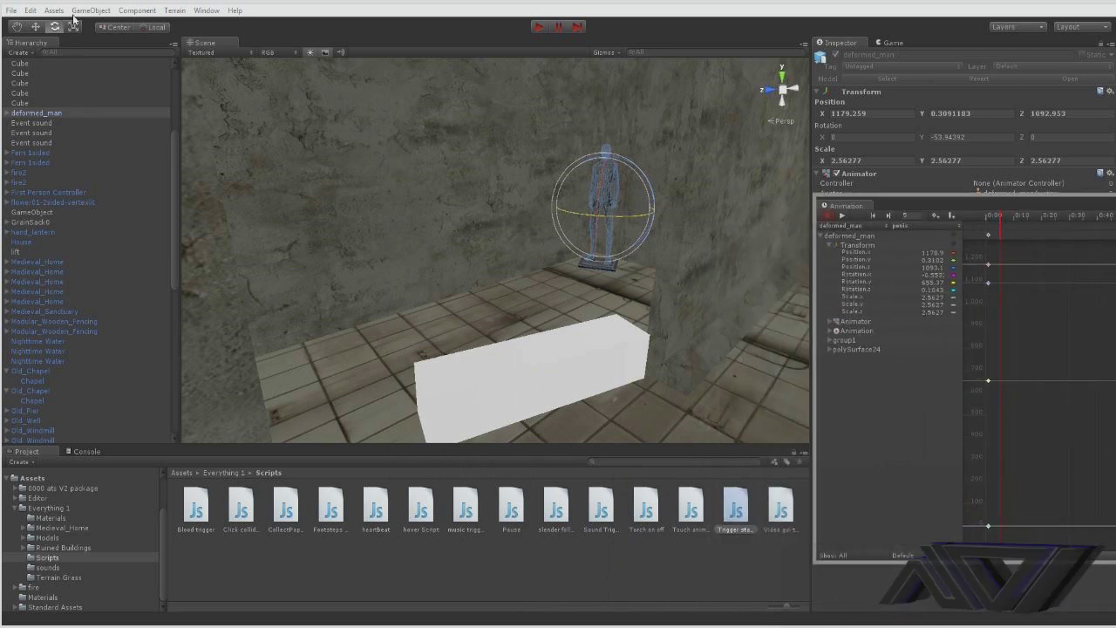
key(w)
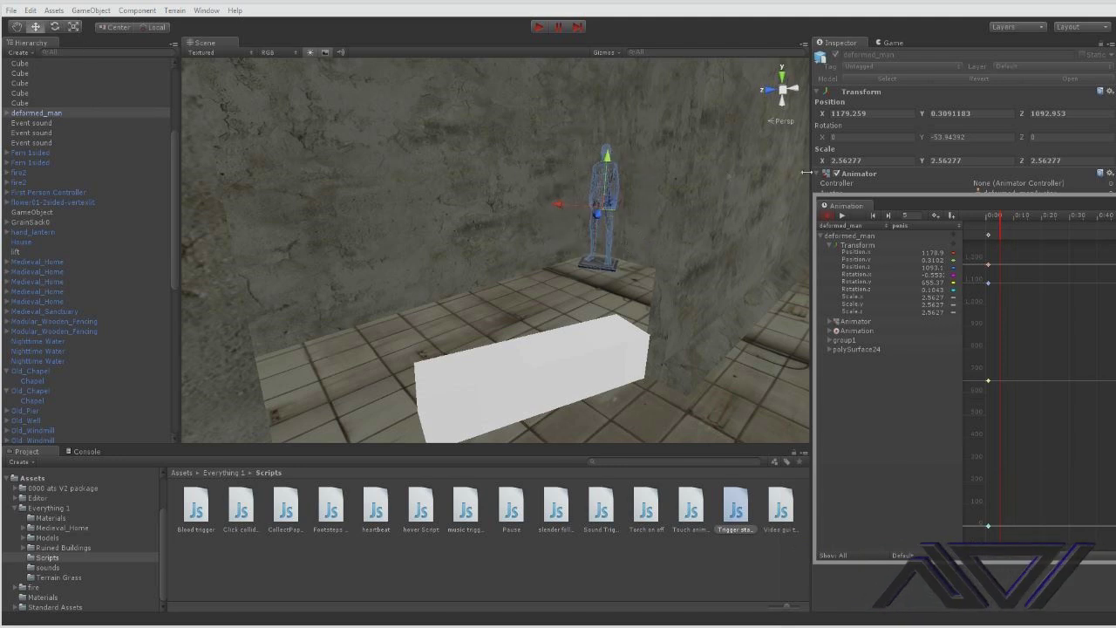
drag(608, 158, 648, 306)
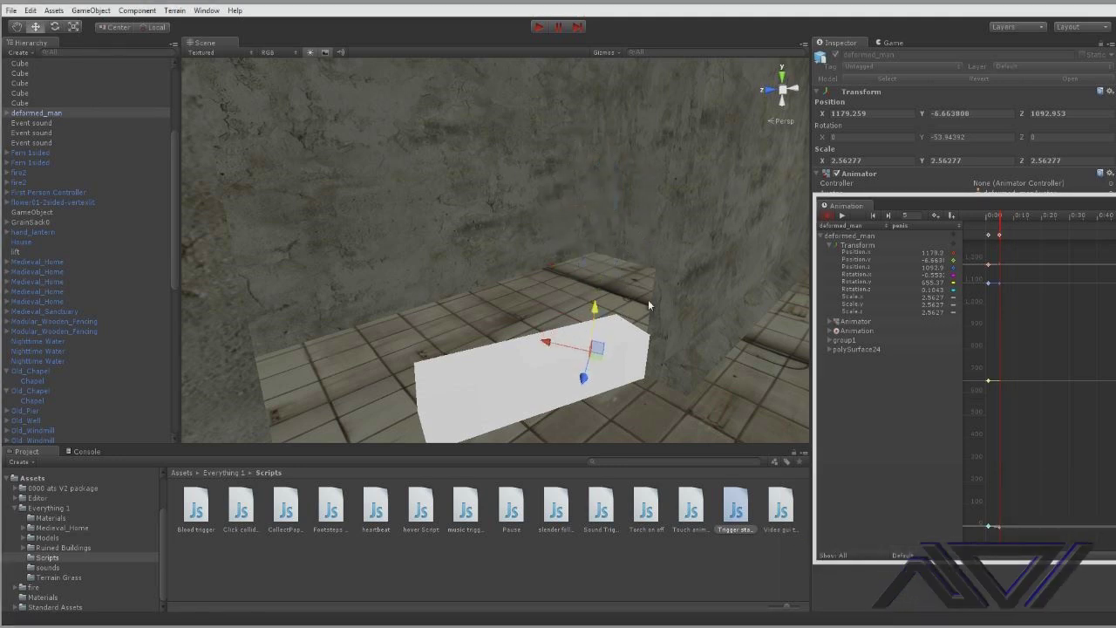
click(843, 217)
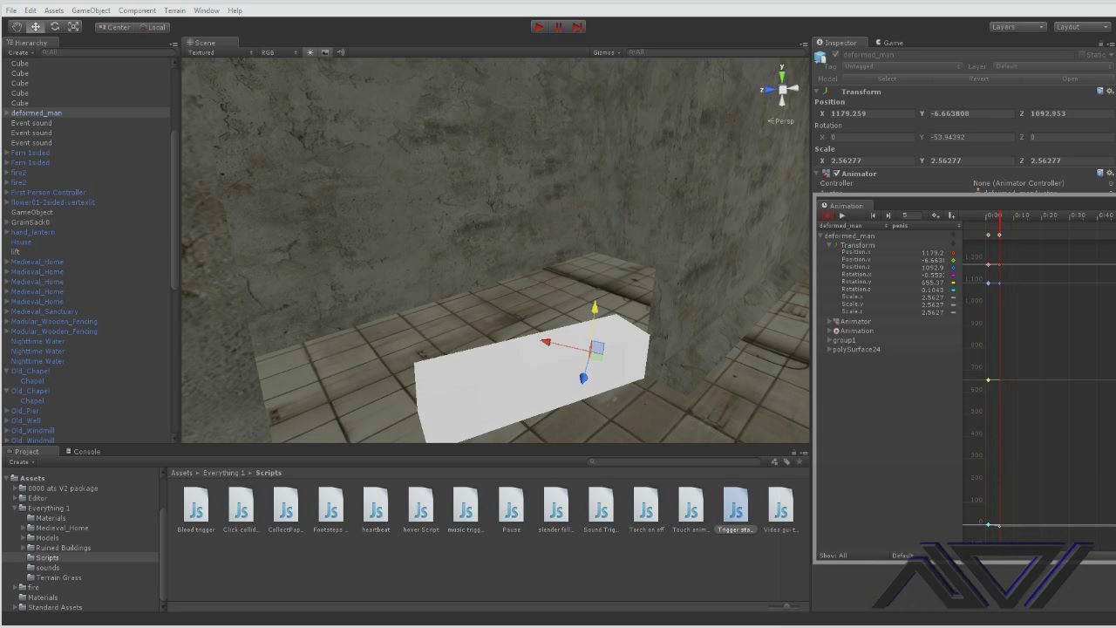
key(ctrl+6)
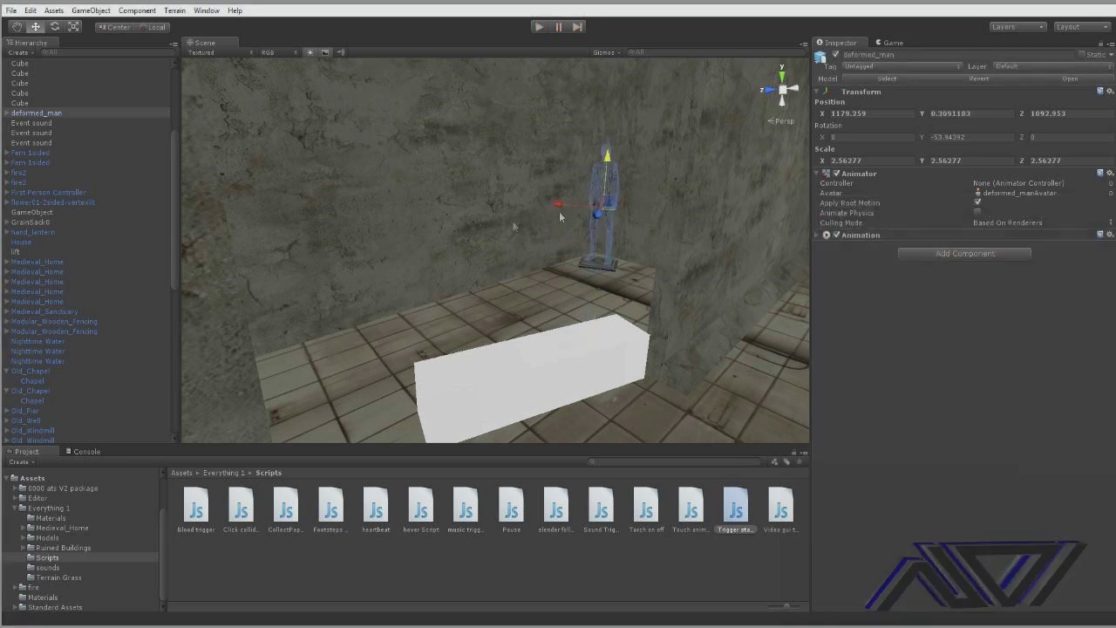
Open the penis clip from the statue's Animation component and set its wrap mode to Once
click(818, 235)
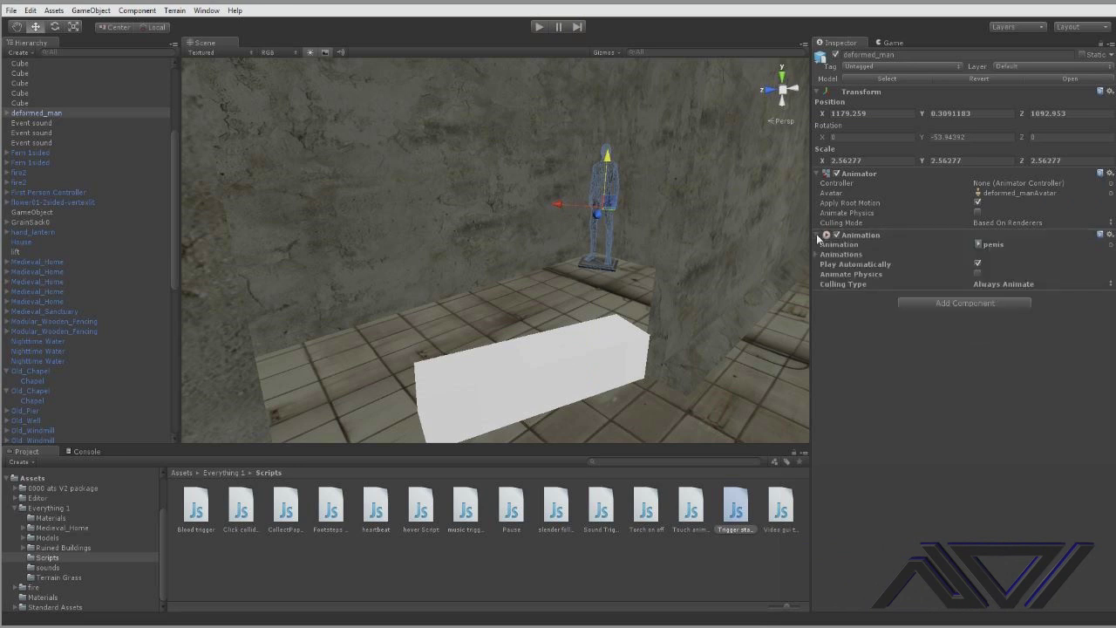
double_click(992, 244)
click(943, 94)
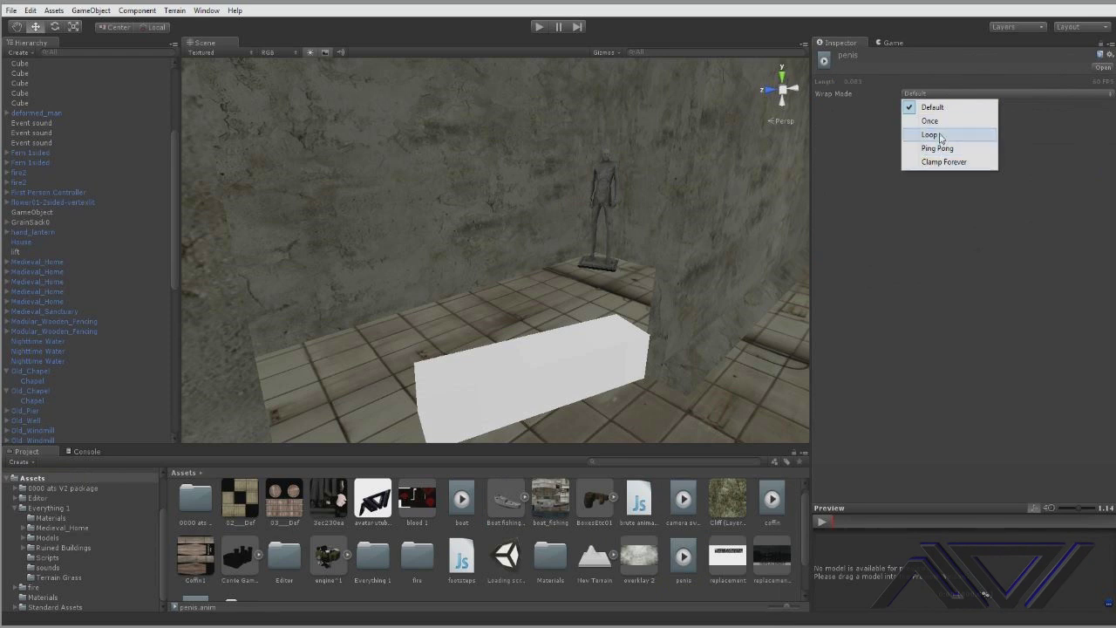
click(937, 120)
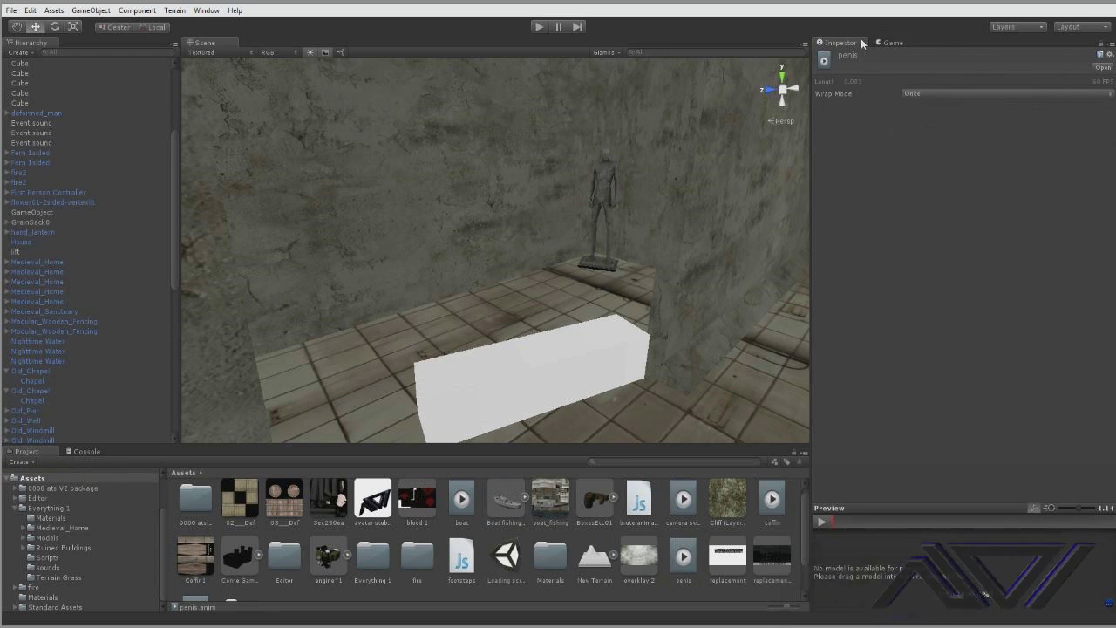
Disable the trigger cube's Mesh Renderer and enable Is Trigger on its Box Collider
click(572, 364)
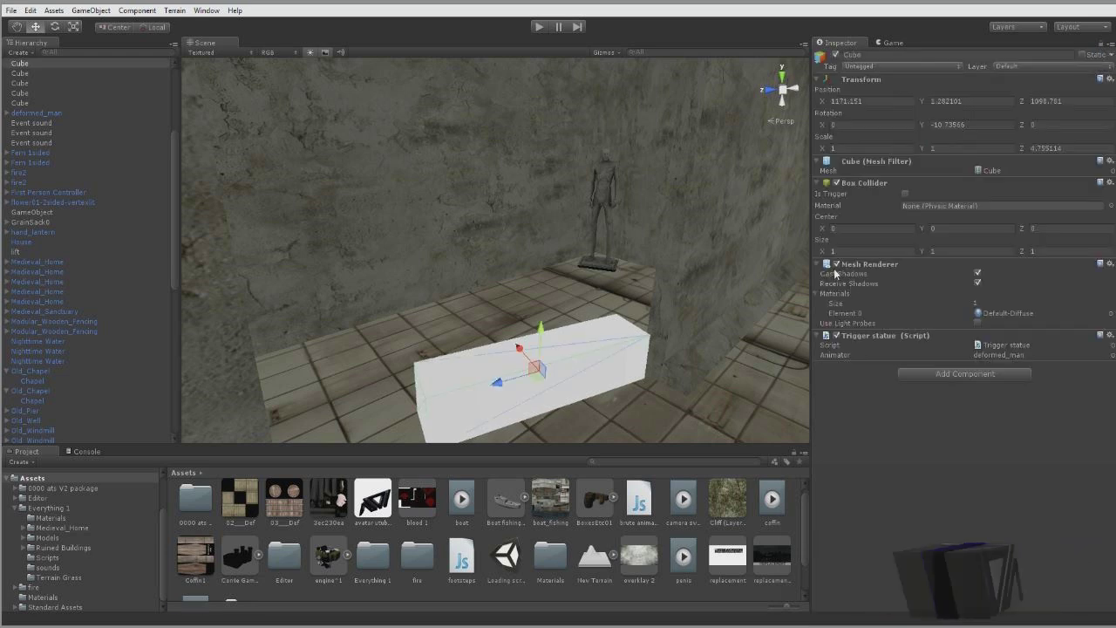
click(837, 264)
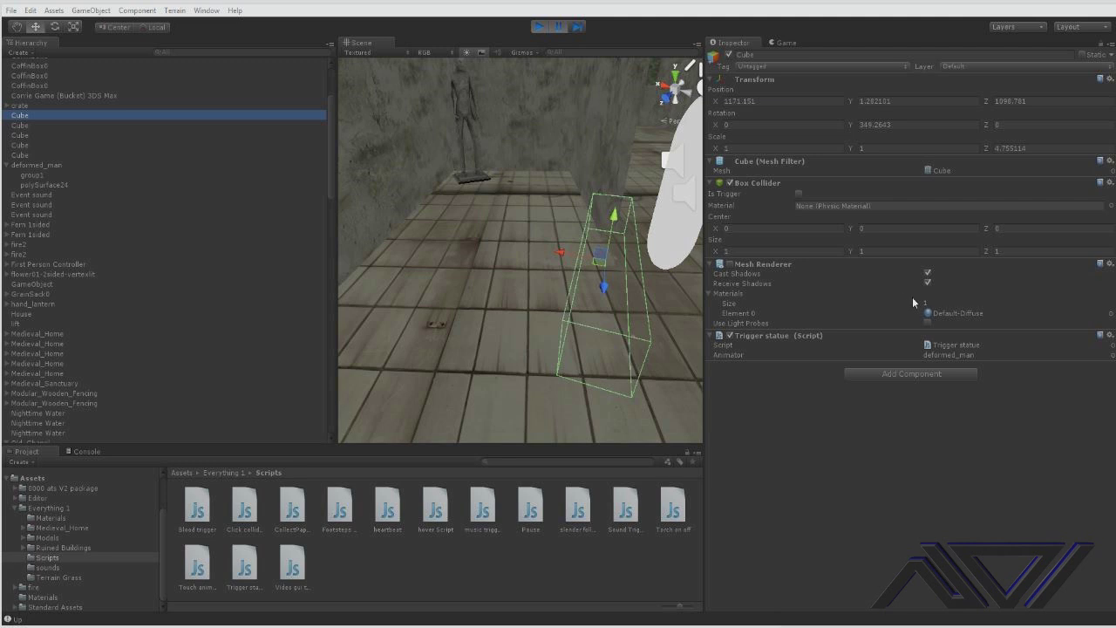
click(799, 193)
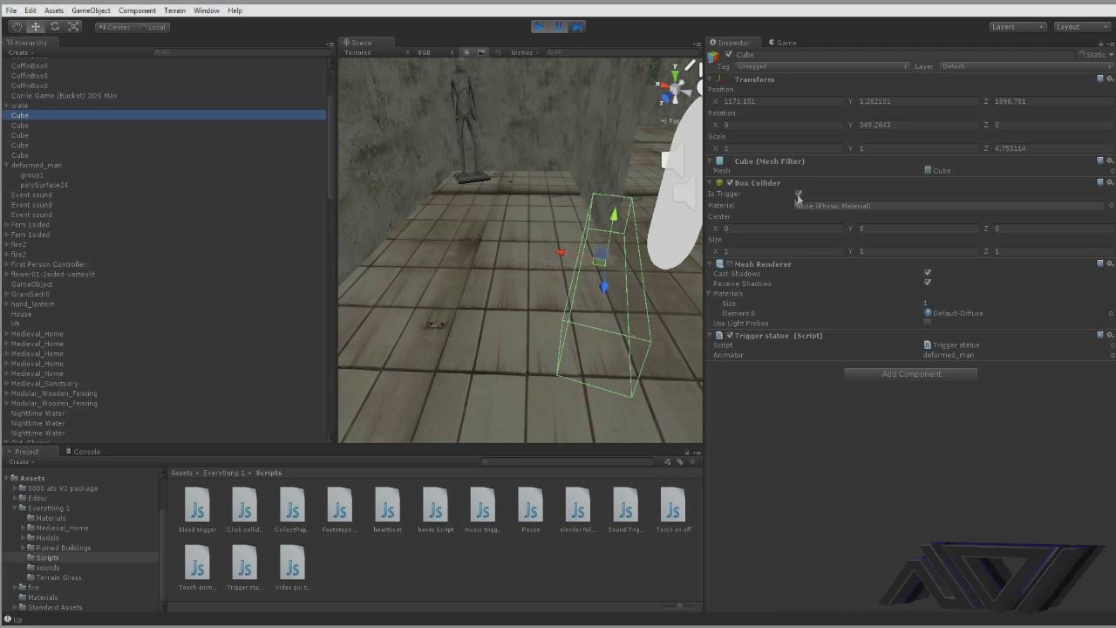
Examine the deformed_man statue's Animation component settings in a widened inspector, then reselect the trigger cube
click(466, 85)
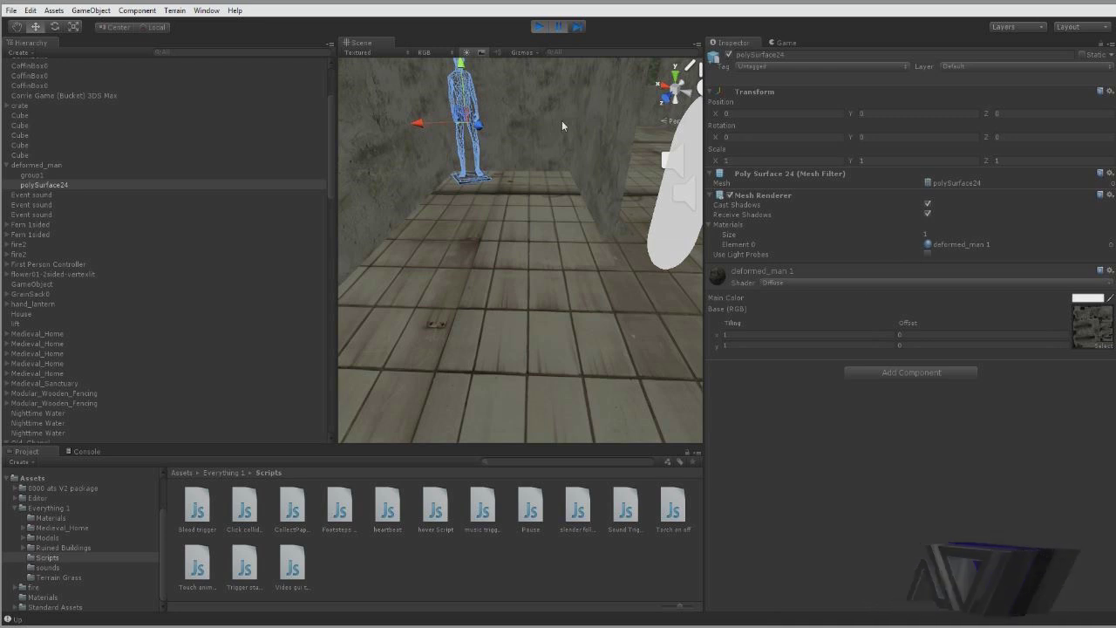
click(34, 165)
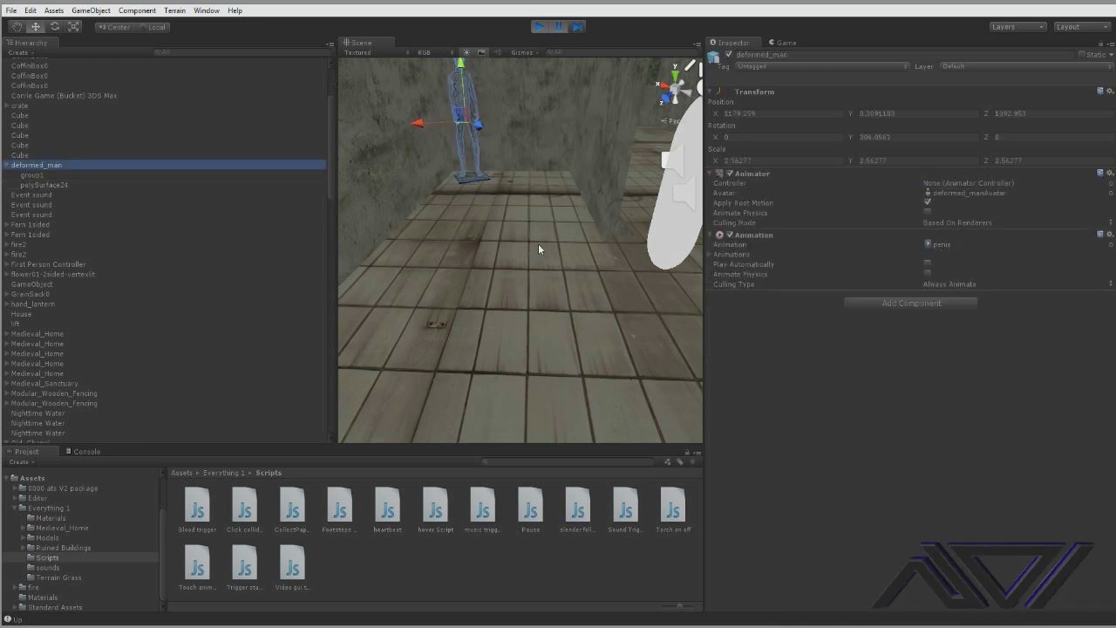
drag(703, 224, 433, 256)
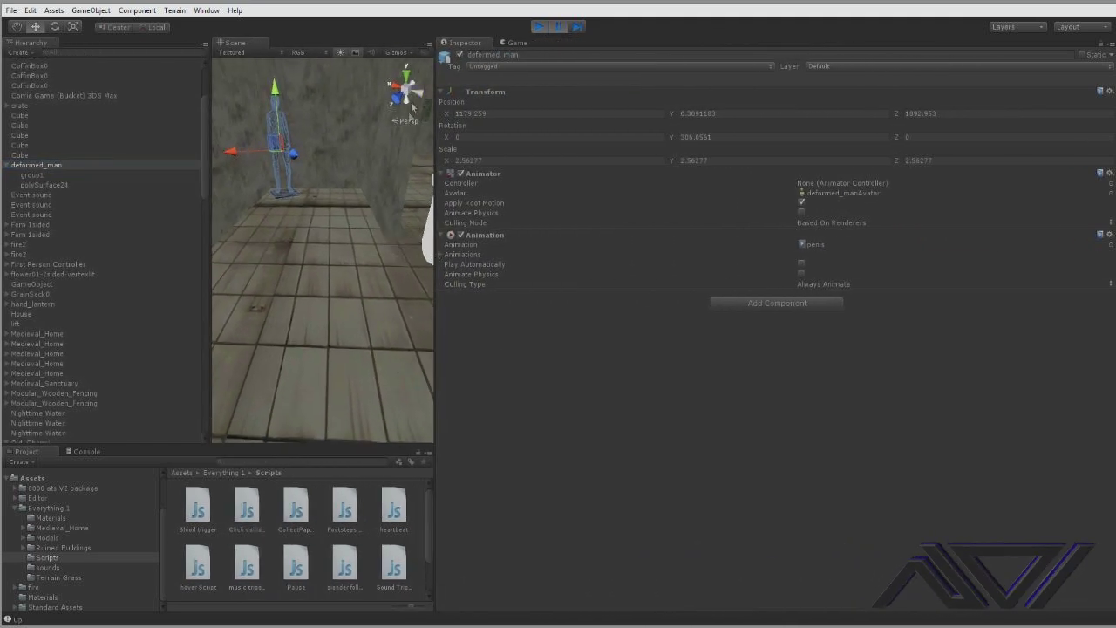
click(19, 130)
click(26, 116)
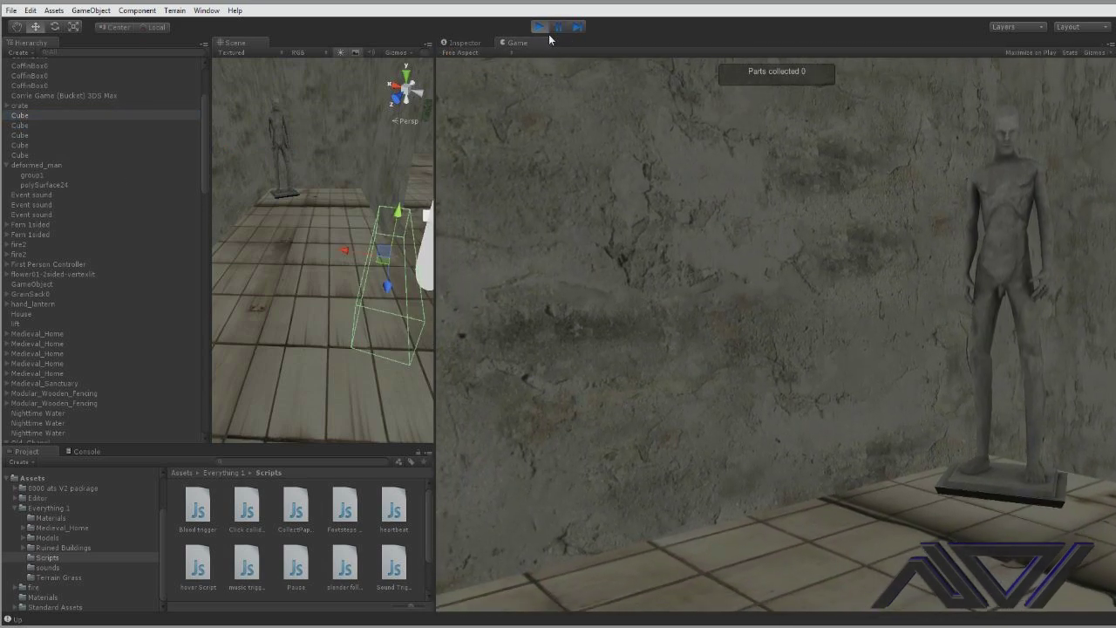
Test the running game by walking the player through the trigger cube and checking how the statue reacts
key(s)
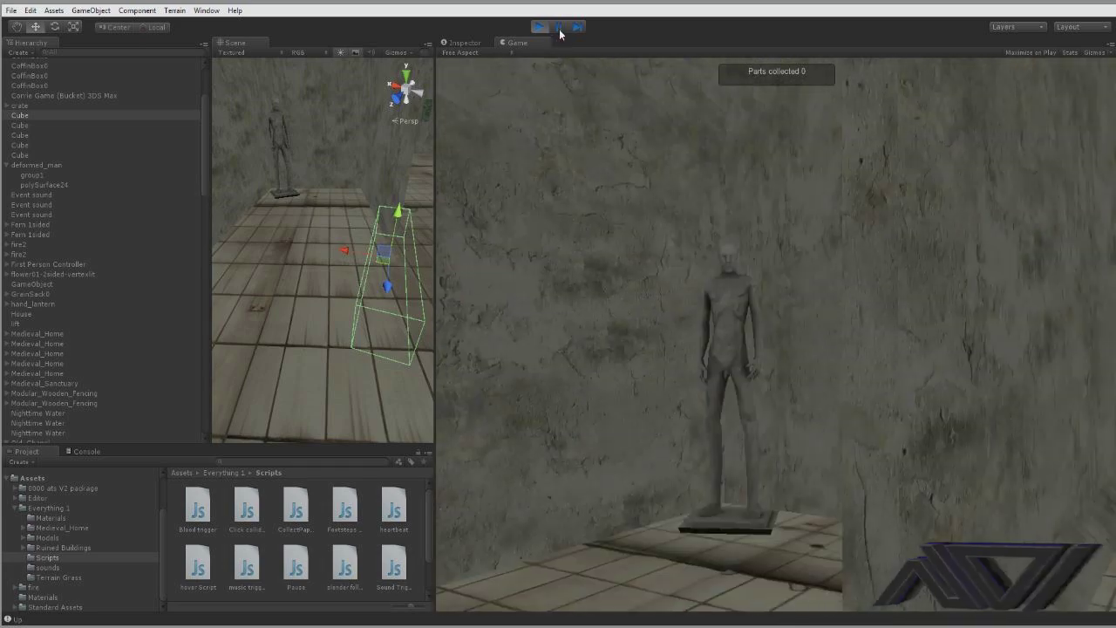
key(w)
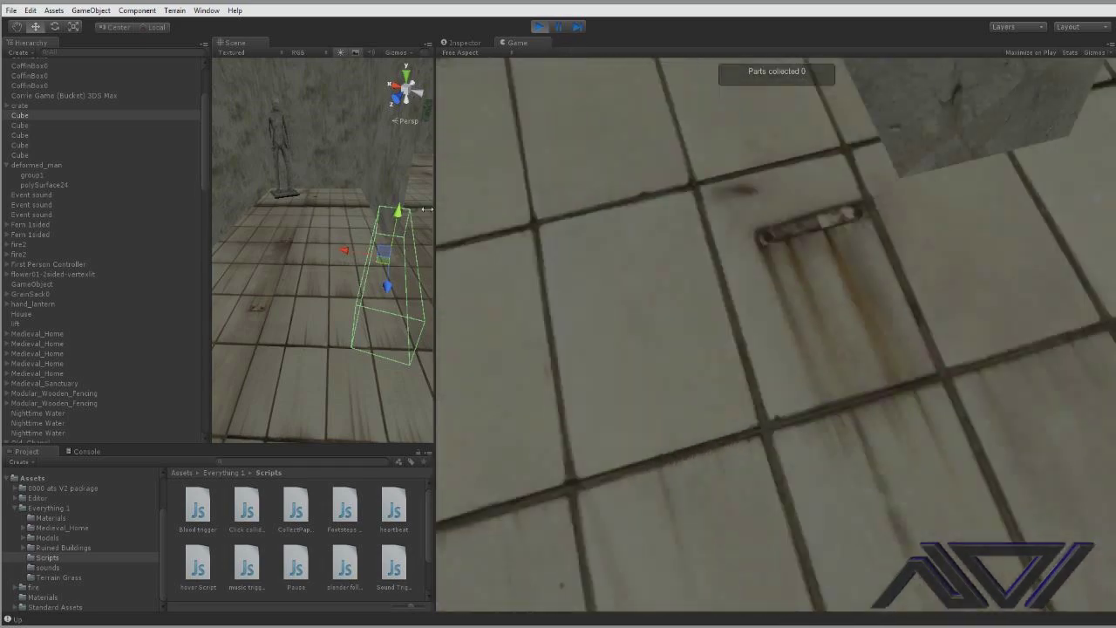
key(w)
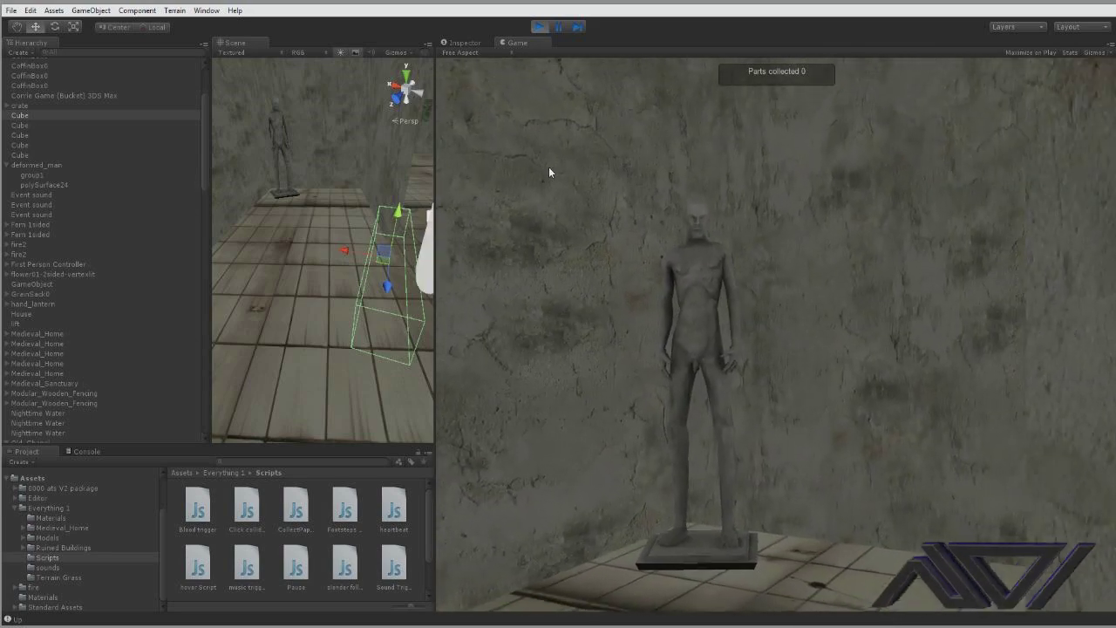
key(w)
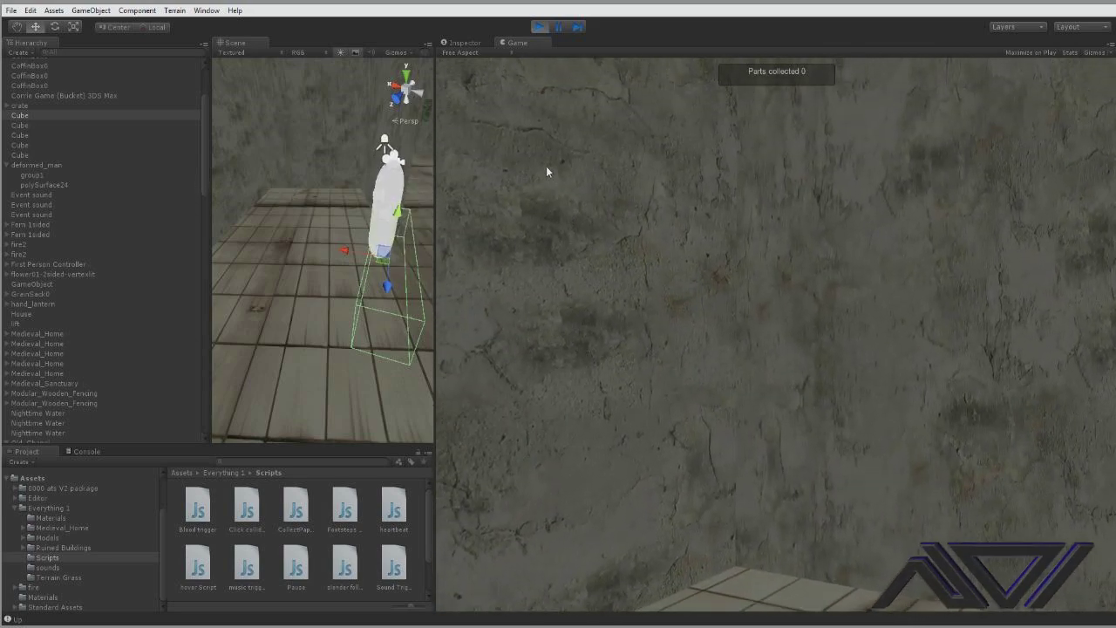
key(s)
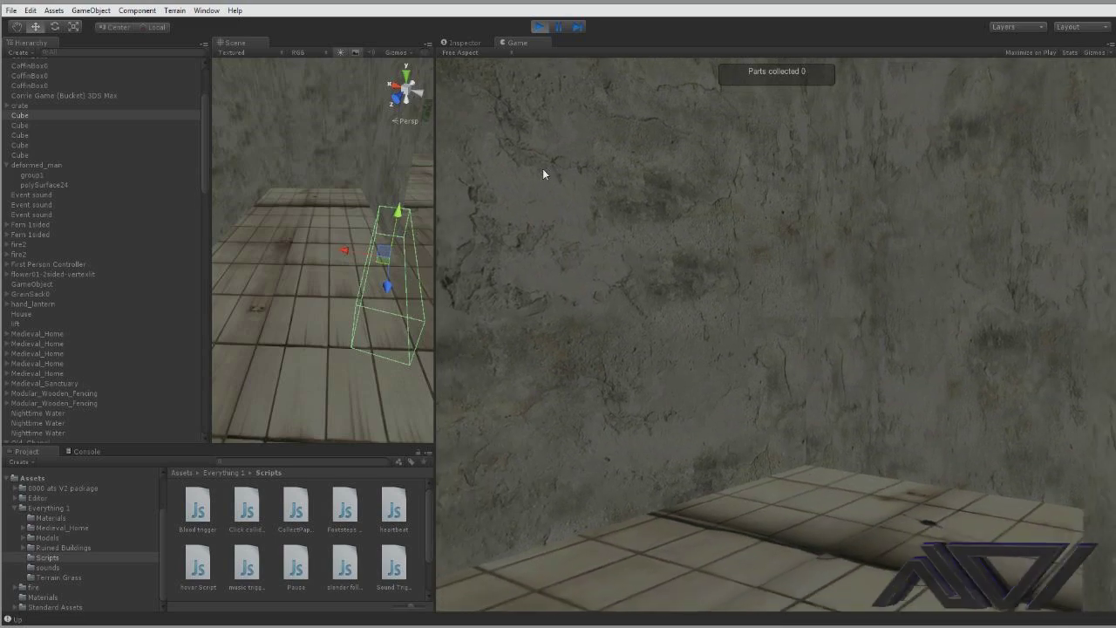
key(w)
key(s)
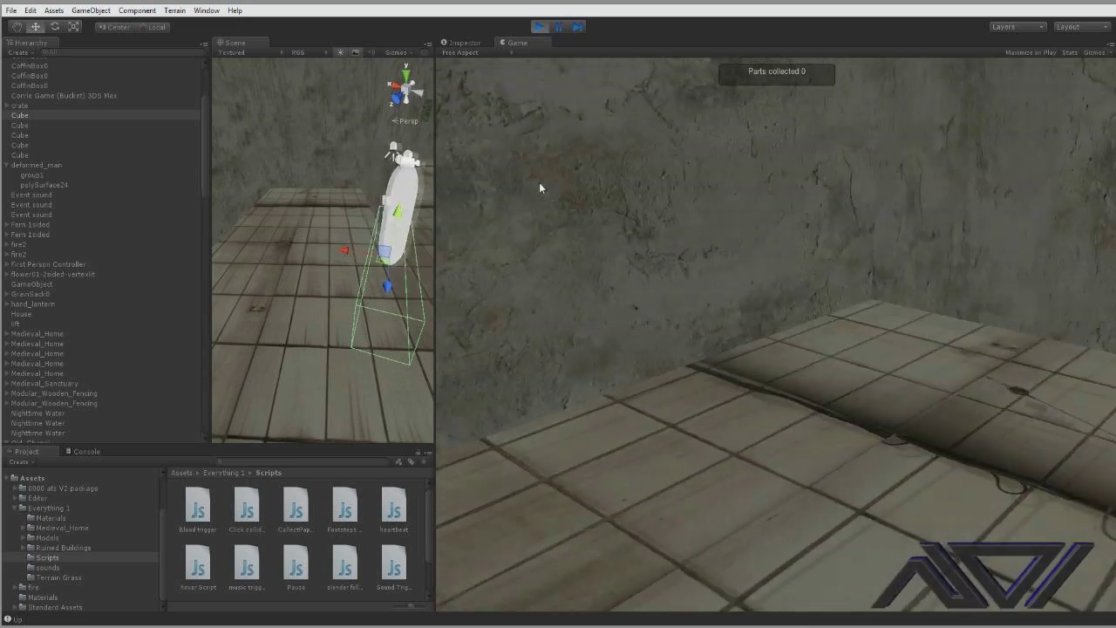
key(s)
mouse_move(463, 151)
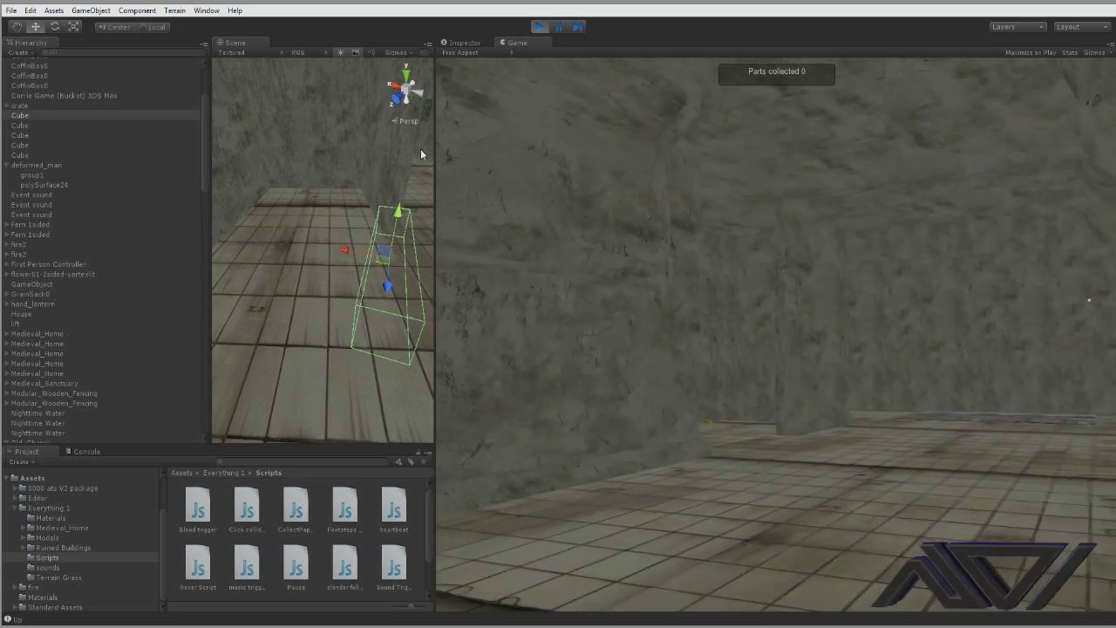
key(w)
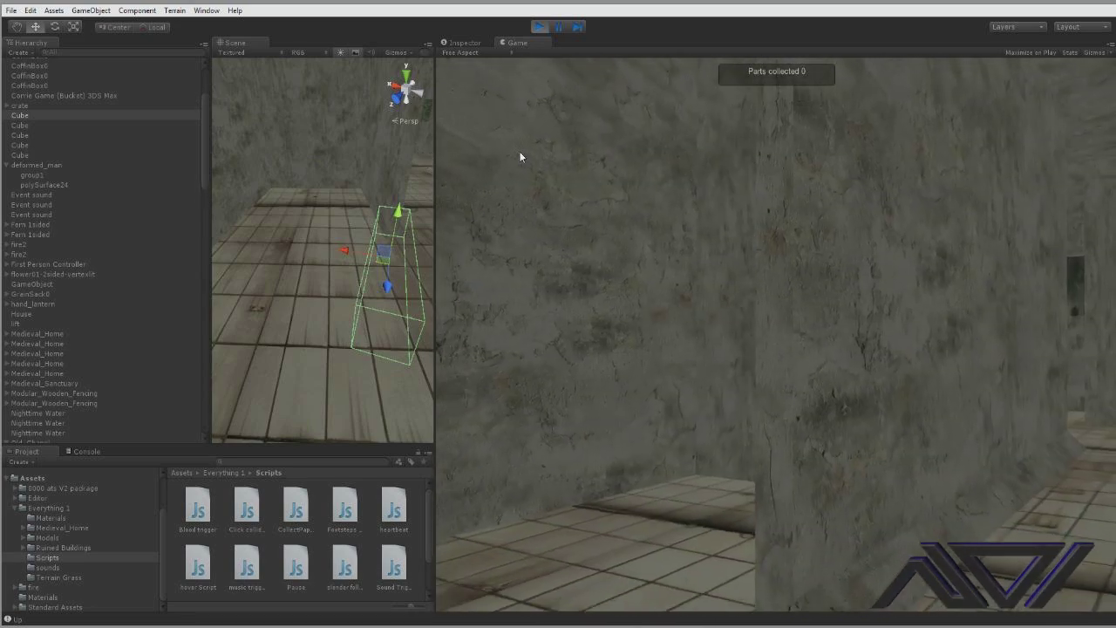
mouse_move(540, 158)
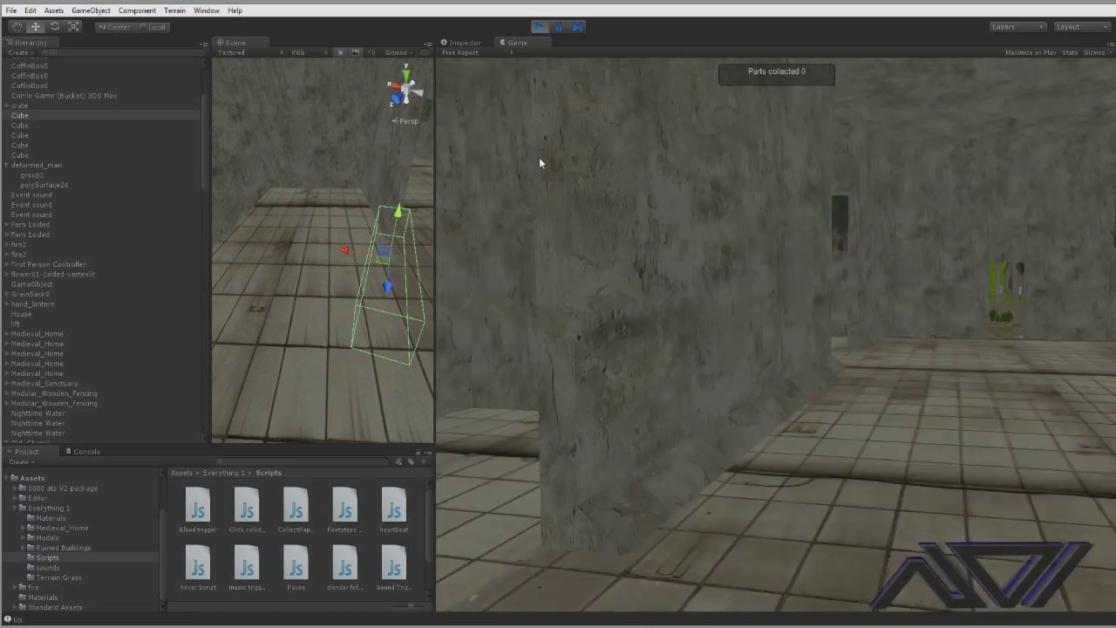
key(w)
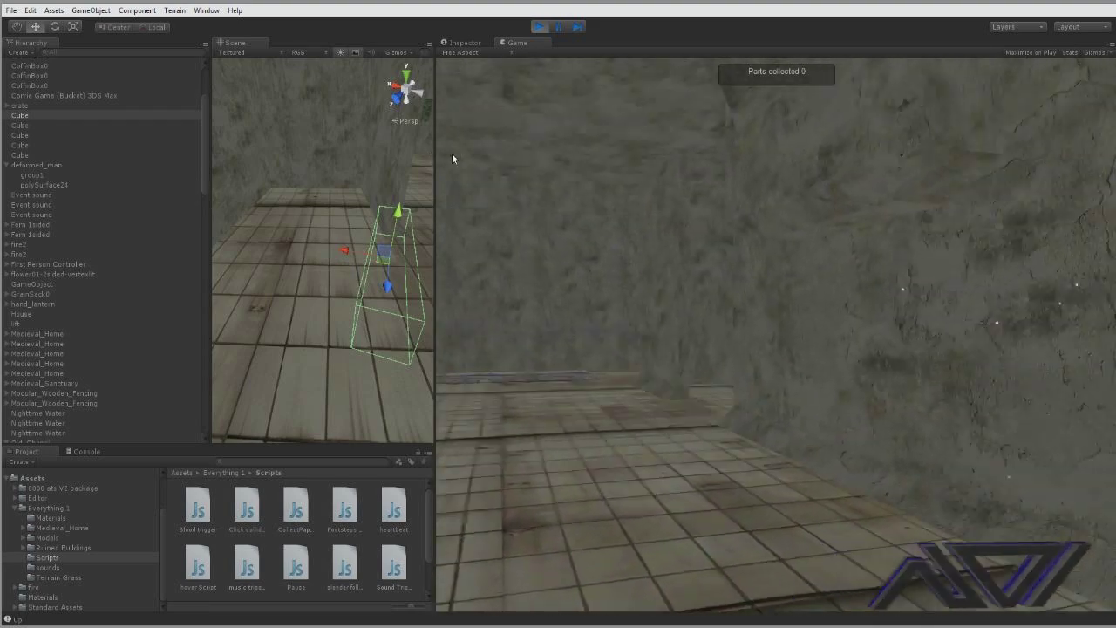
Walk the player around the building's walls and tiled rooms in the running game to check the area after the statue event
mouse_move(504, 150)
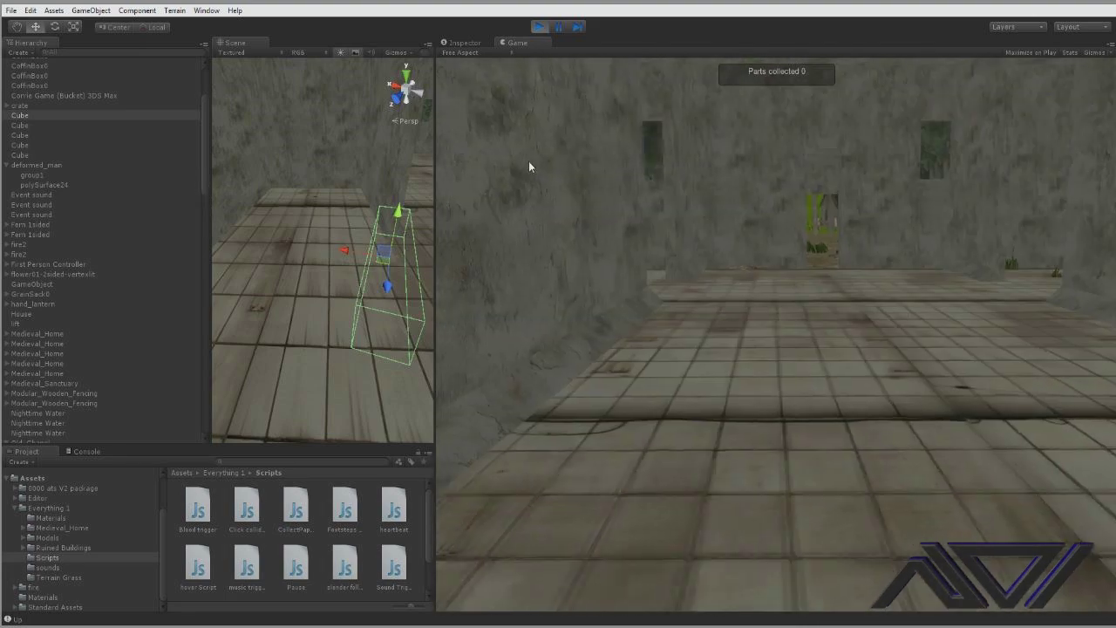
key(w)
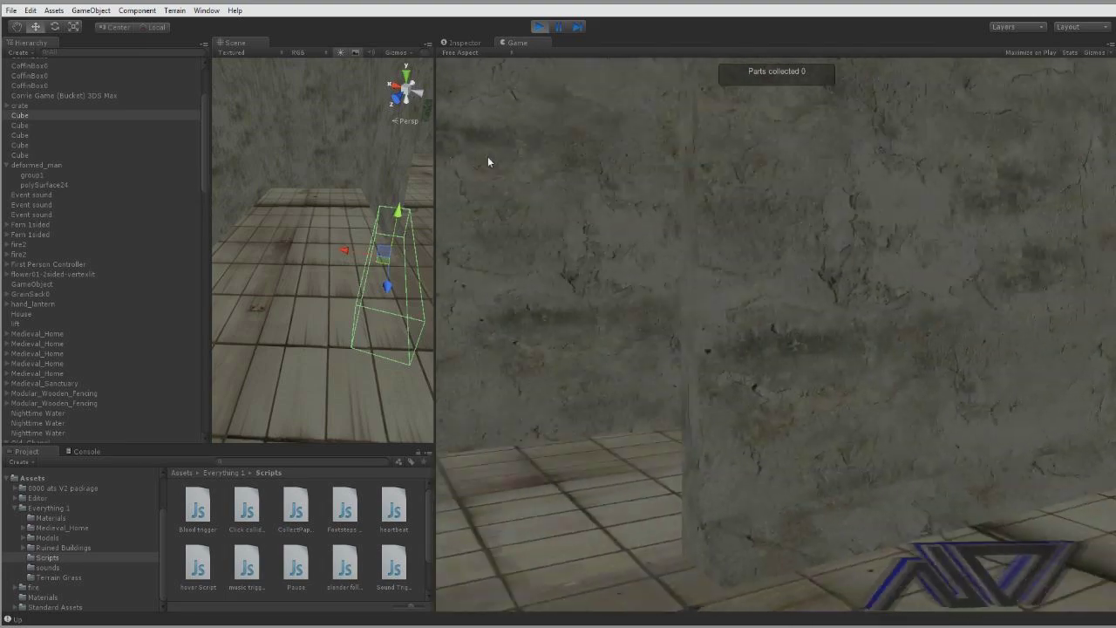
key(w)
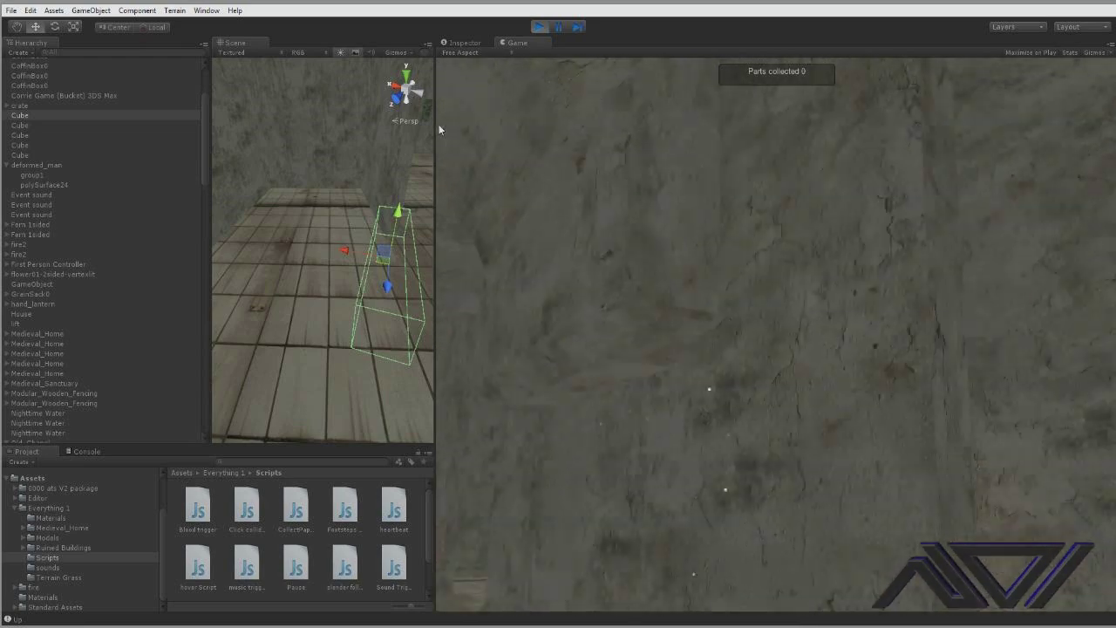
key(w)
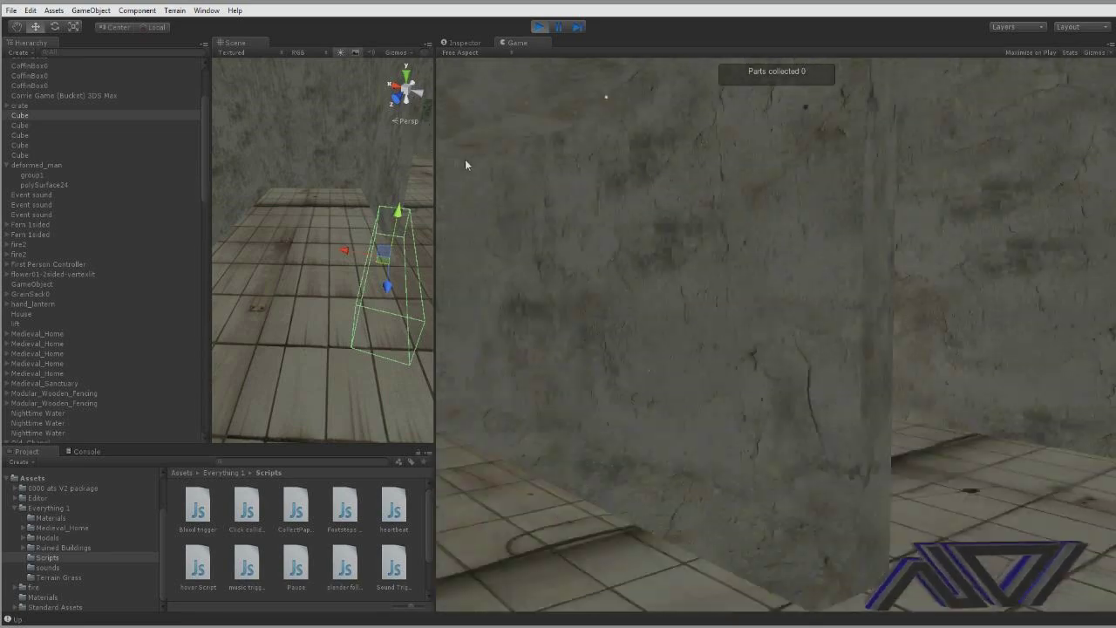
key(w)
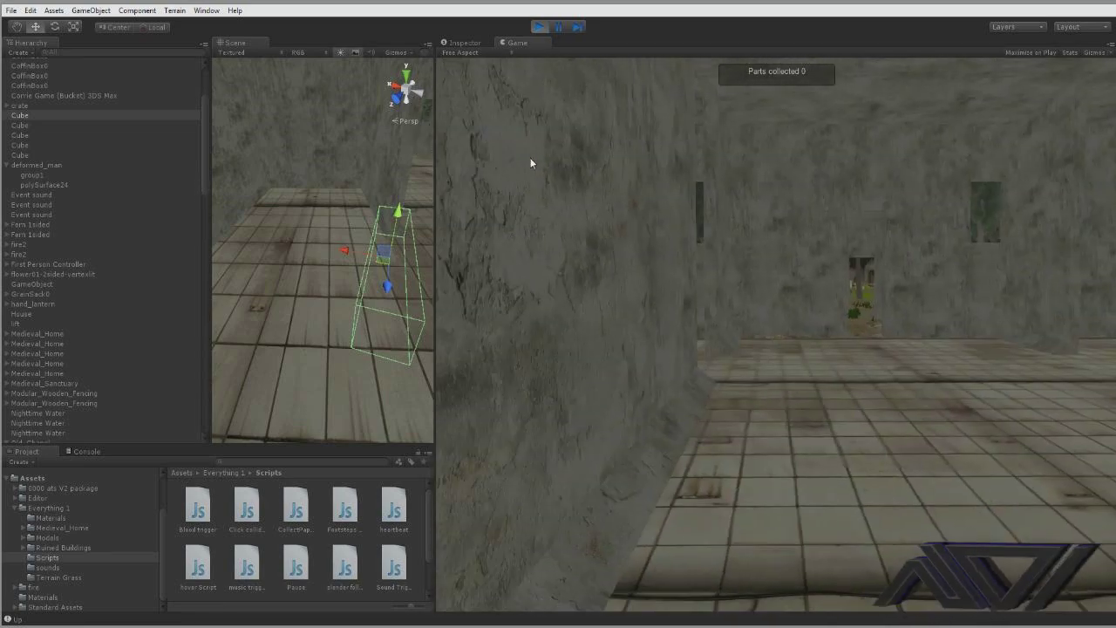
key(w)
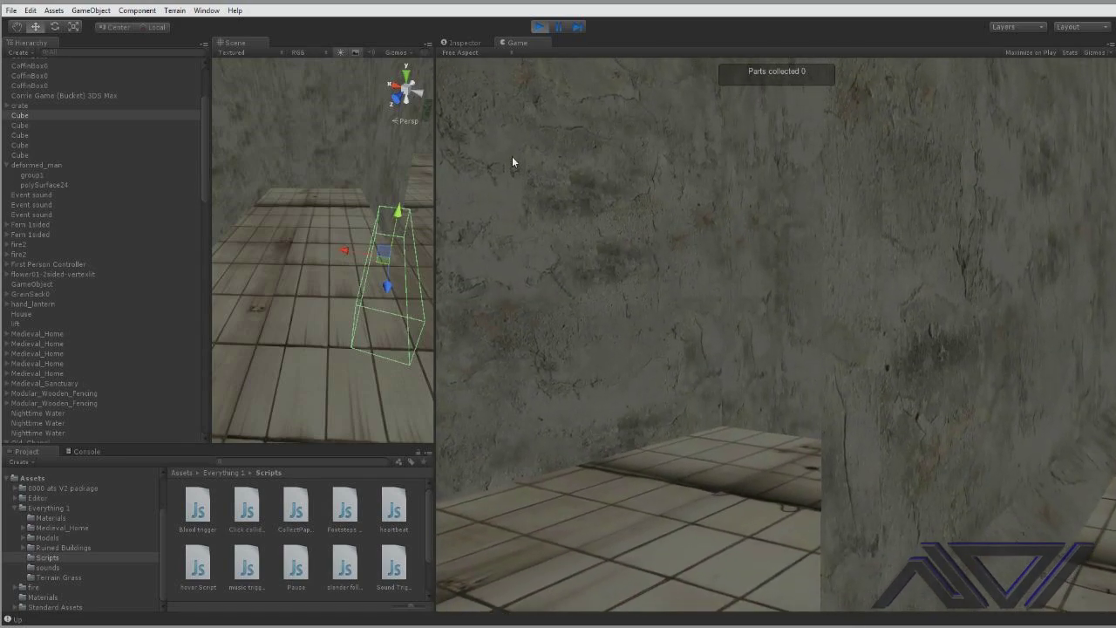
key(w)
mouse_move(528, 50)
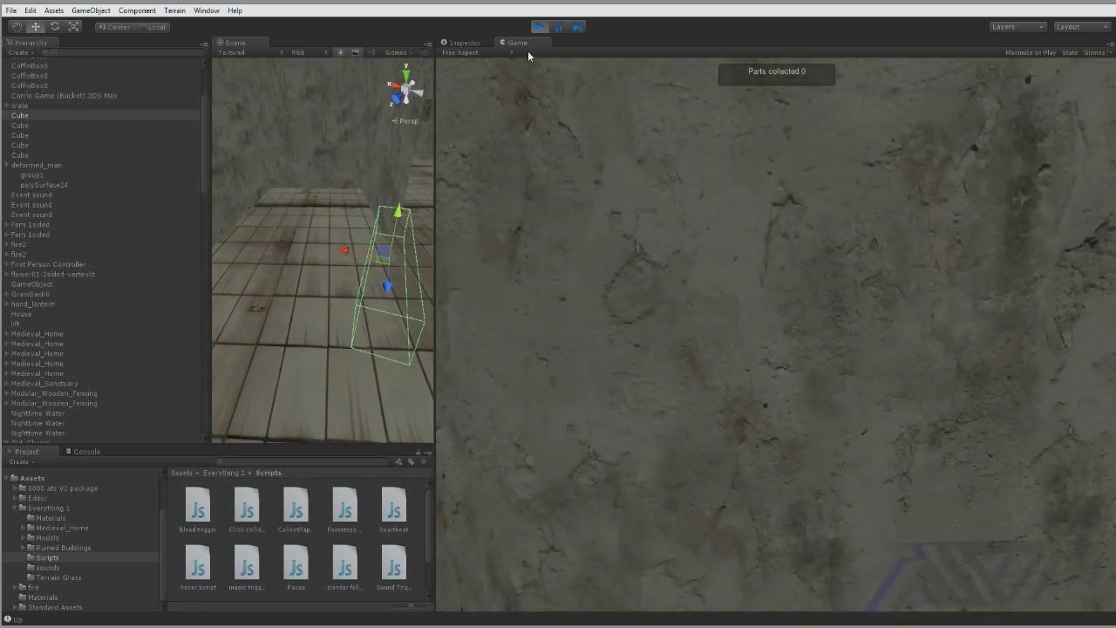